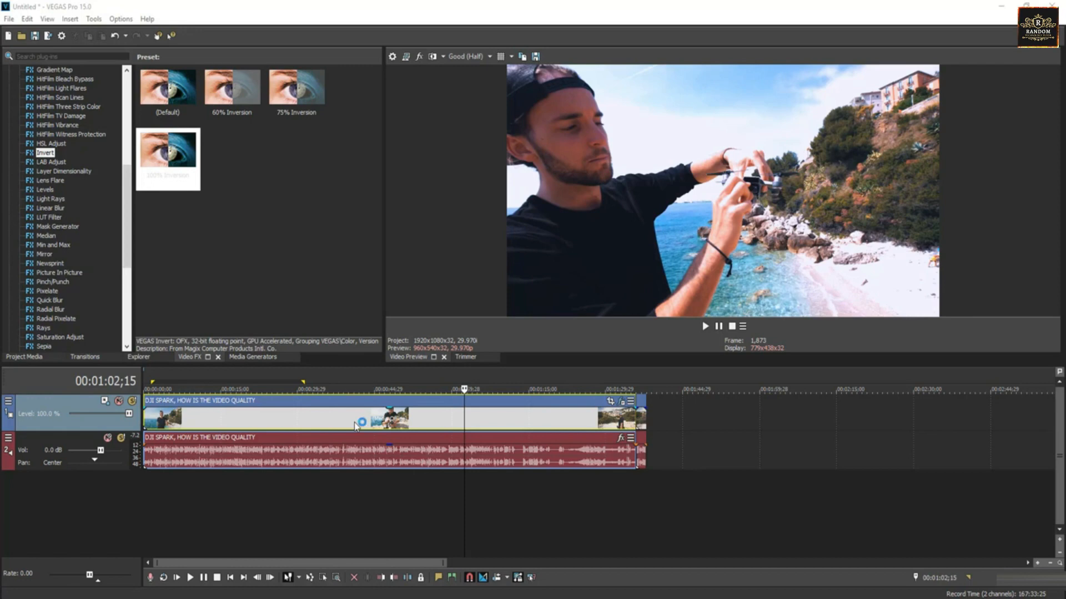
Step: Apply the default Min and Max effect to the DJI Spark video clip and set its vertical range to 0.136
{"action": "left_click", "coordinate": [53, 245]}
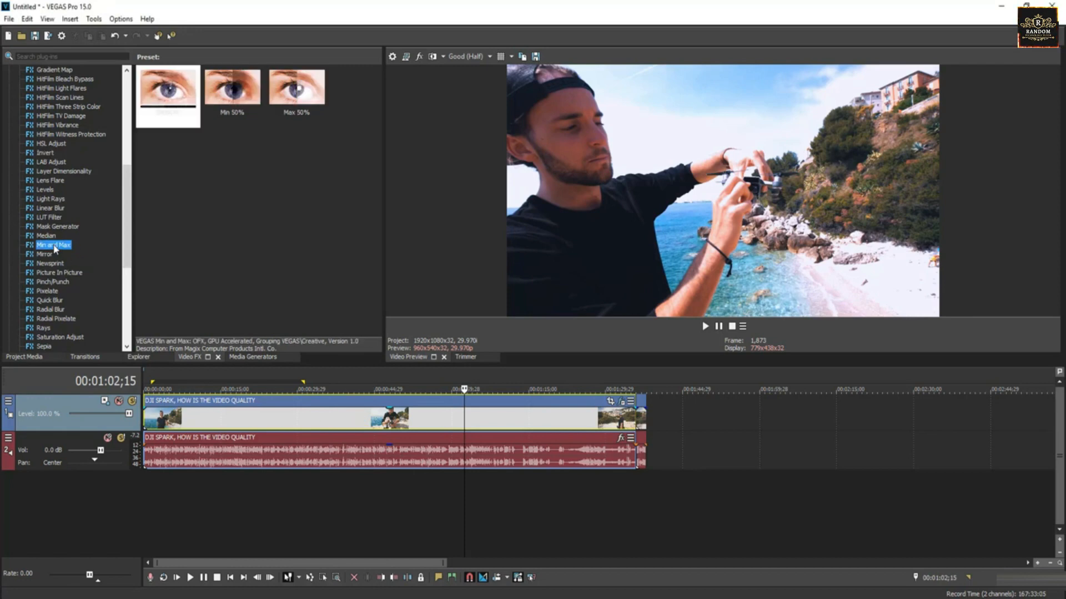
{"action": "left_click_drag", "start_coordinate": [353, 335], "coordinate": [282, 417]}
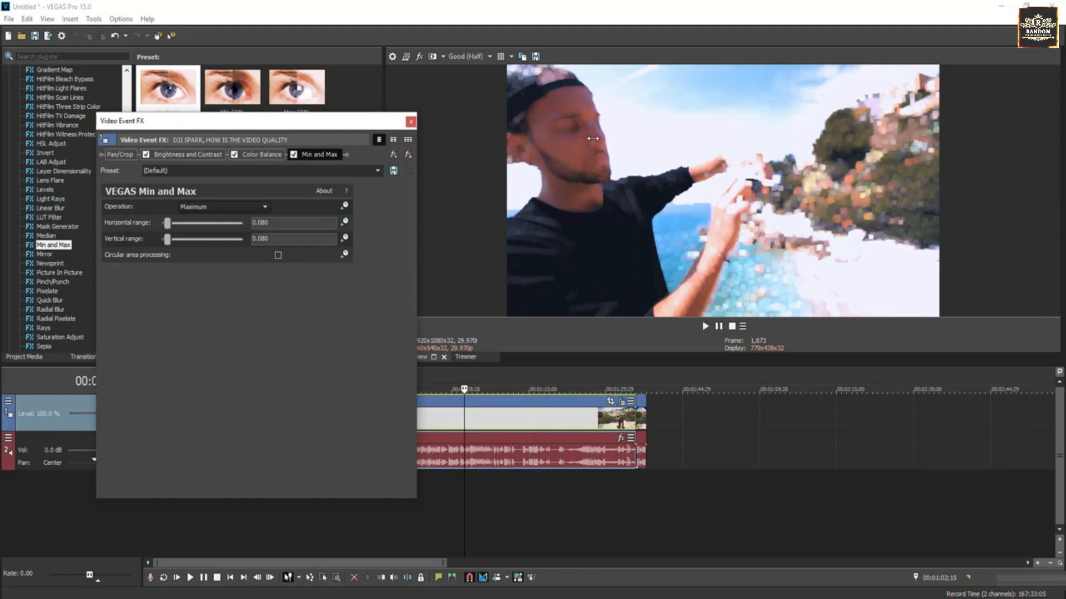
{"action": "mouse_move", "coordinate": [167, 239]}
{"action": "left_mouse_down"}
{"action": "mouse_move", "coordinate": [184, 241]}
{"action": "mouse_move", "coordinate": [173, 242]}
{"action": "left_mouse_up"}
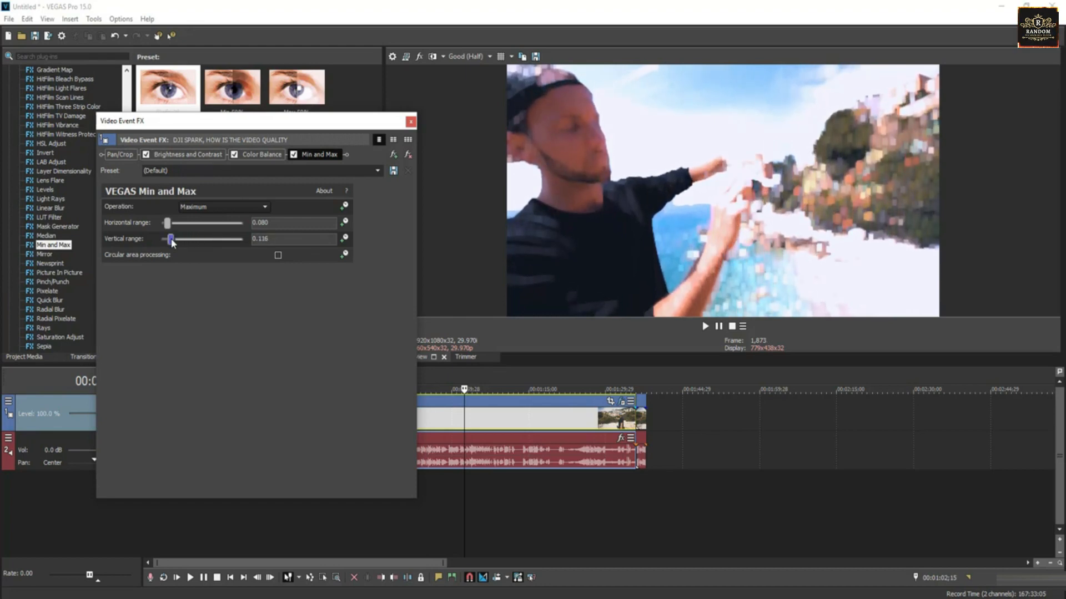
{"action": "left_click", "coordinate": [410, 121]}
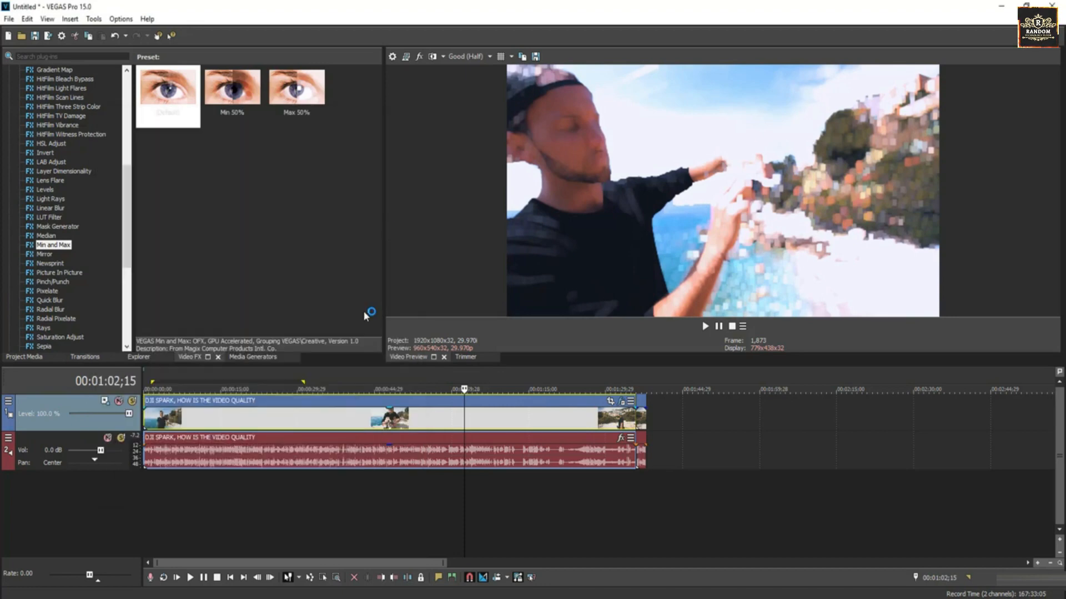
Step: Play back the clip from several points on the timeline to preview the Min and Max effect
{"action": "left_click", "coordinate": [335, 419]}
{"action": "key", "text": "space"}
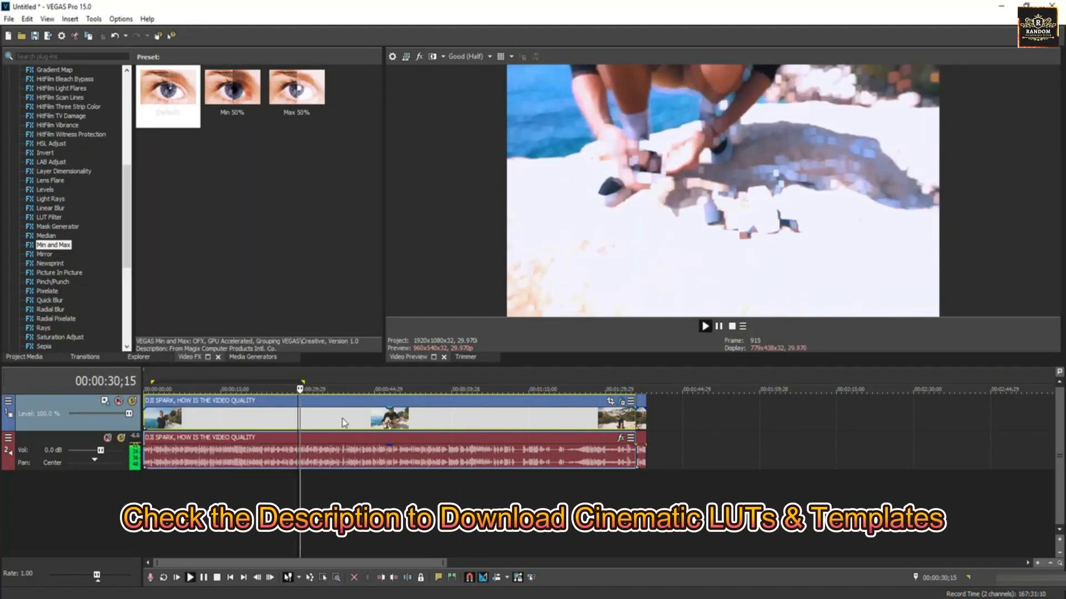
{"action": "left_click", "coordinate": [351, 419]}
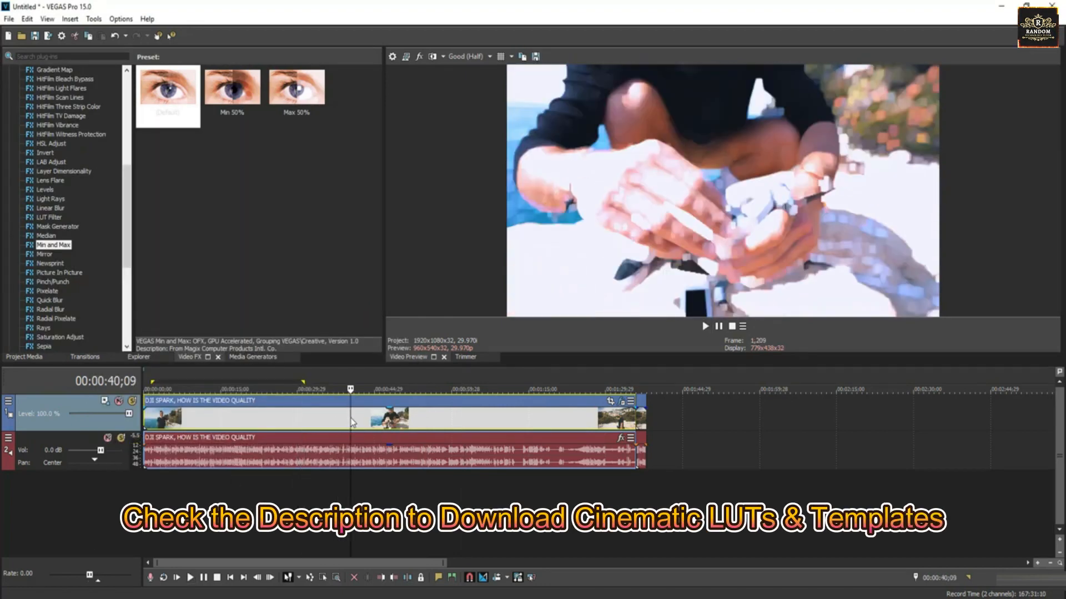
{"action": "key", "text": "space"}
{"action": "left_click", "coordinate": [434, 422]}
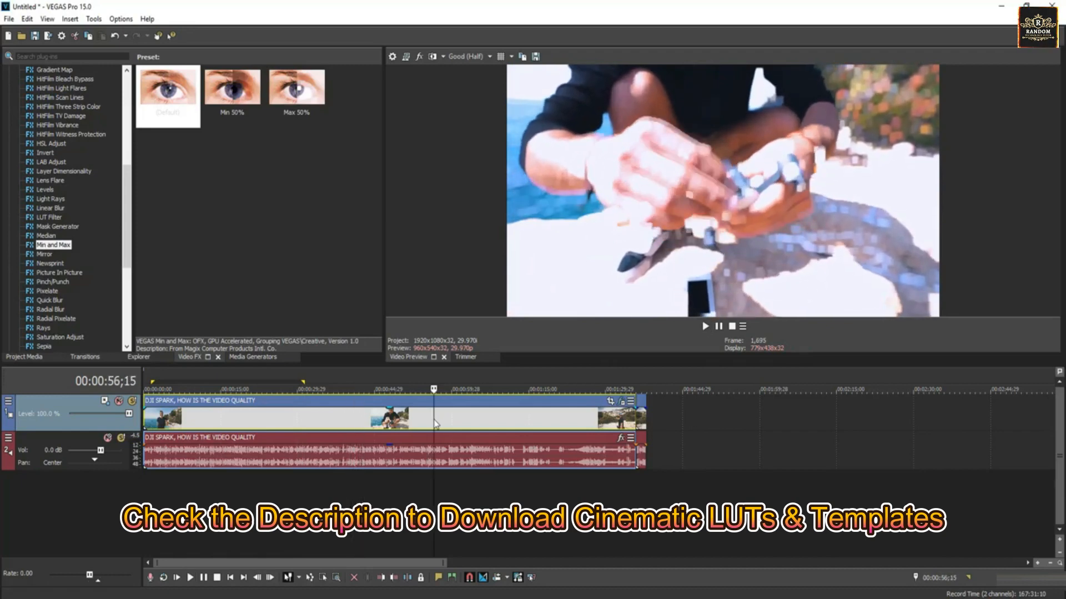
{"action": "key", "text": "space"}
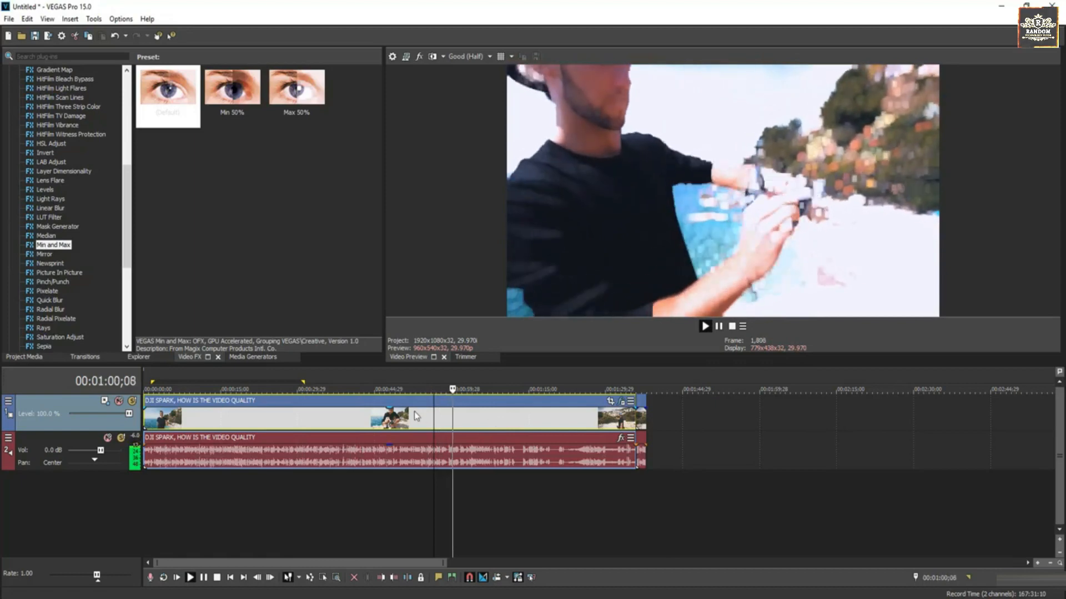
{"action": "key", "text": "space"}
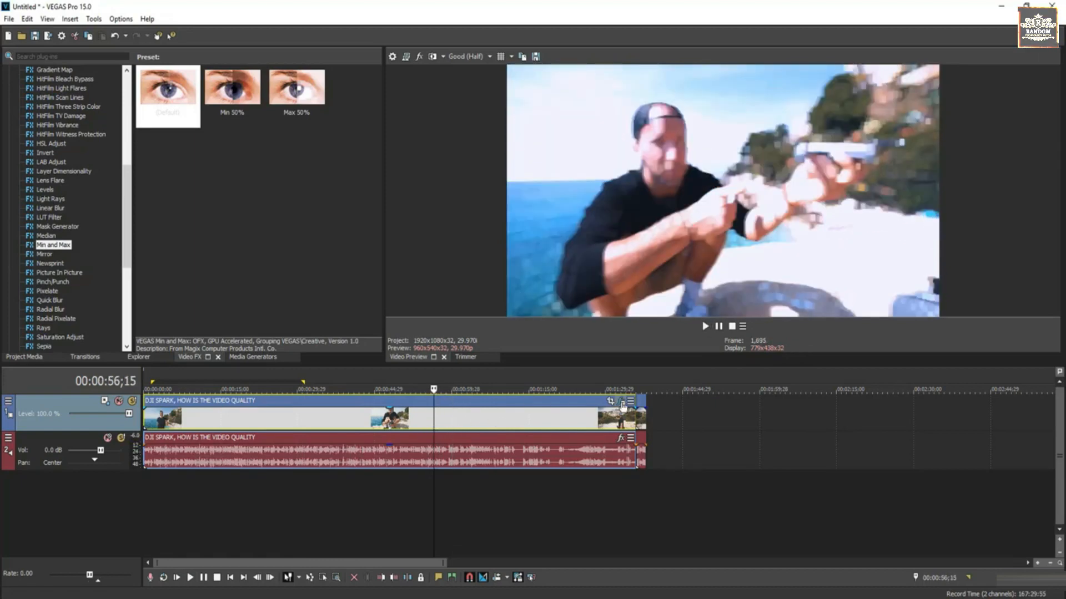
Step: Remove the Min and Max effect from the clip's effect chain and close the effect settings
{"action": "left_click", "coordinate": [621, 402]}
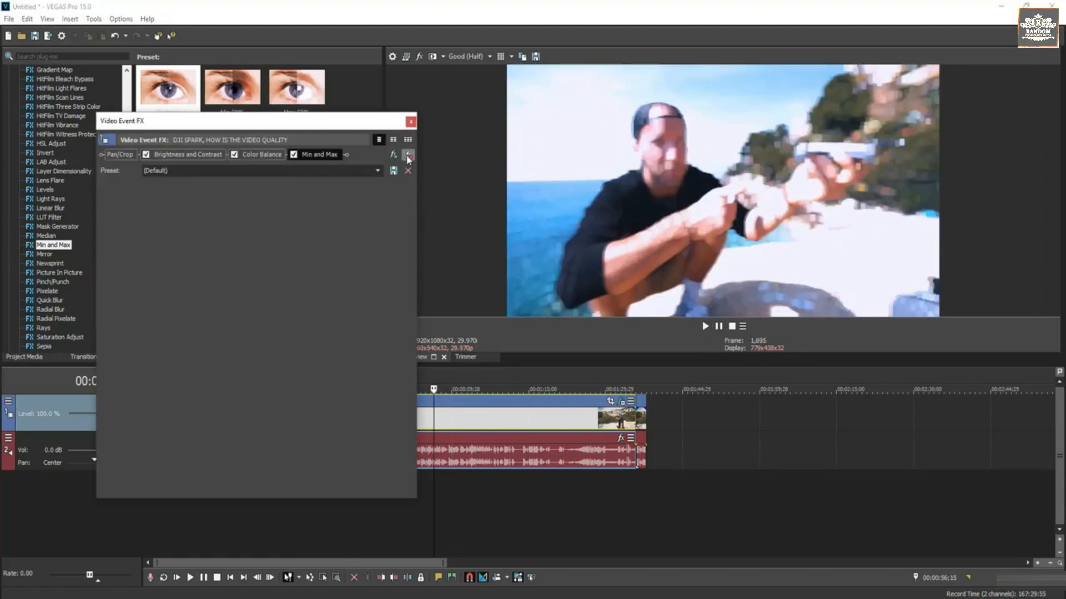
{"action": "left_click", "coordinate": [411, 121]}
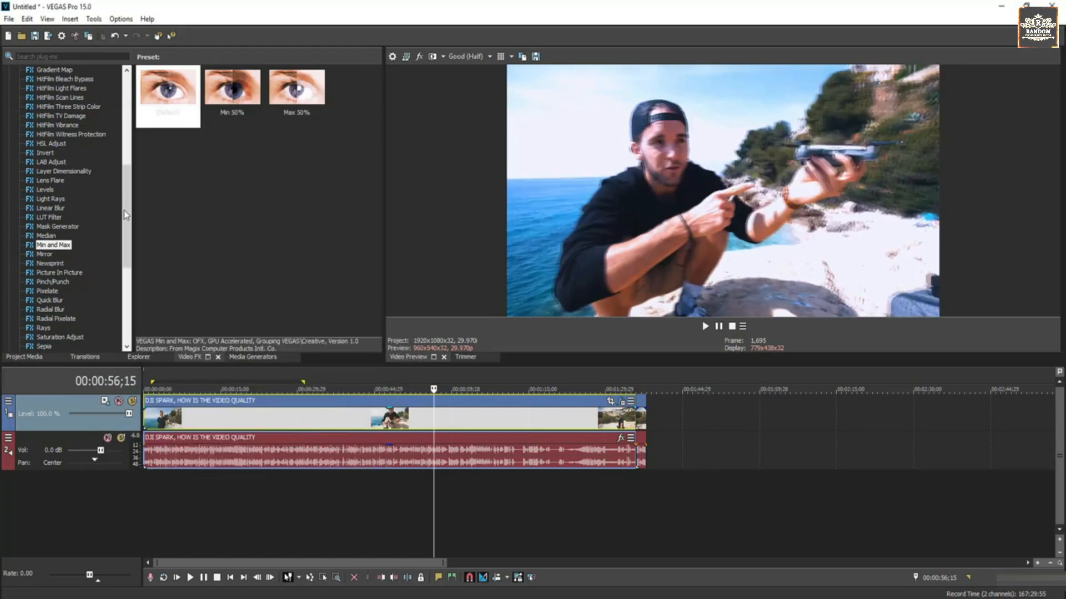
Step: Apply the default Mirror effect to the video clip, with the playhead placed at 00:00:53;21
{"action": "left_click_drag", "start_coordinate": [126, 216], "coordinate": [128, 239]}
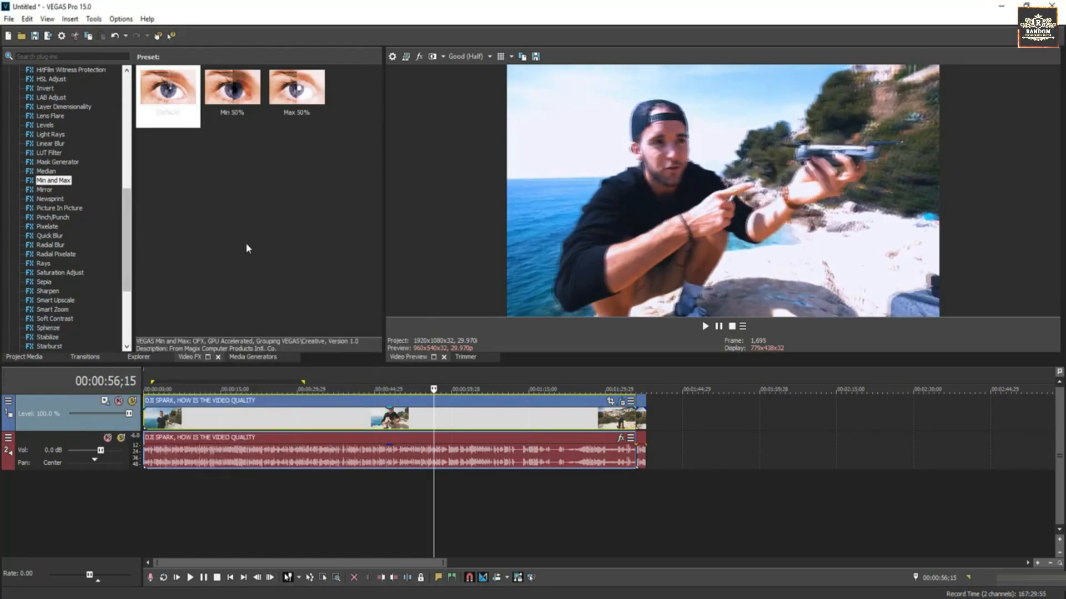
{"action": "left_click", "coordinate": [418, 414]}
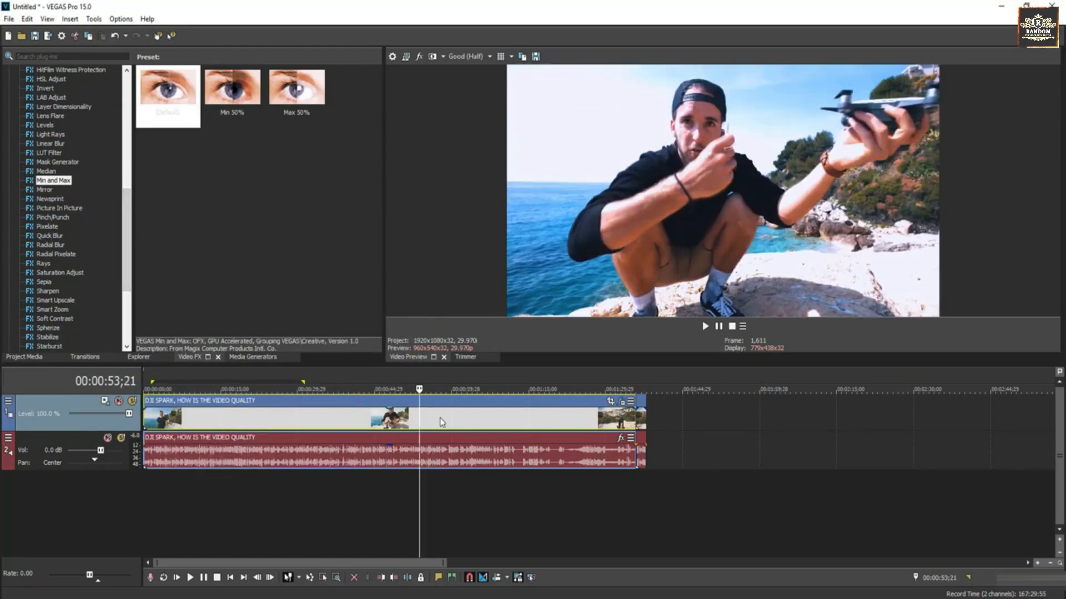
{"action": "left_click", "coordinate": [46, 190]}
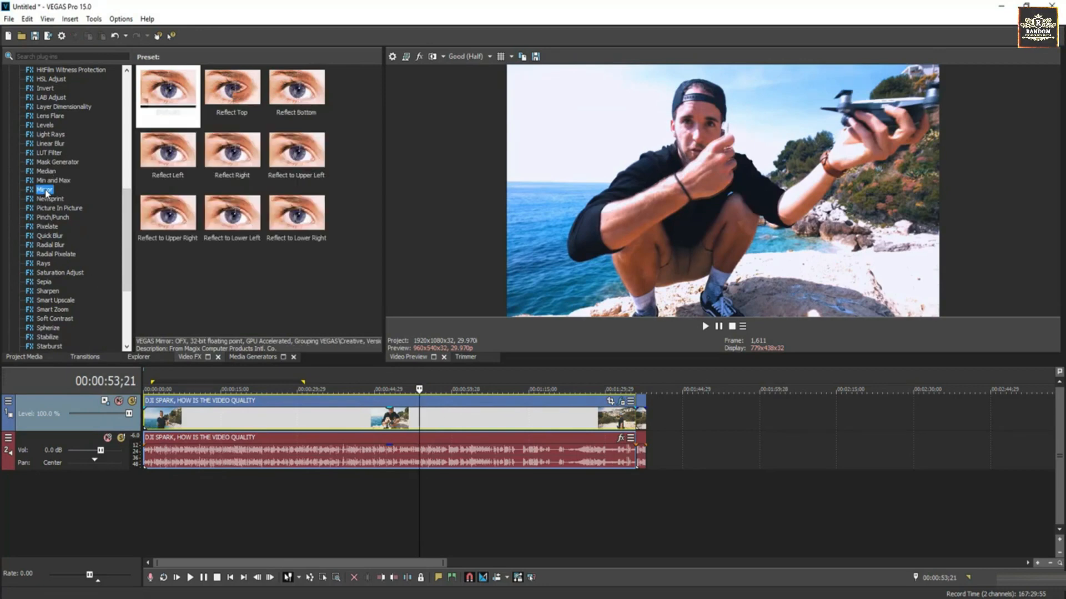
{"action": "left_click_drag", "start_coordinate": [188, 96], "coordinate": [335, 404]}
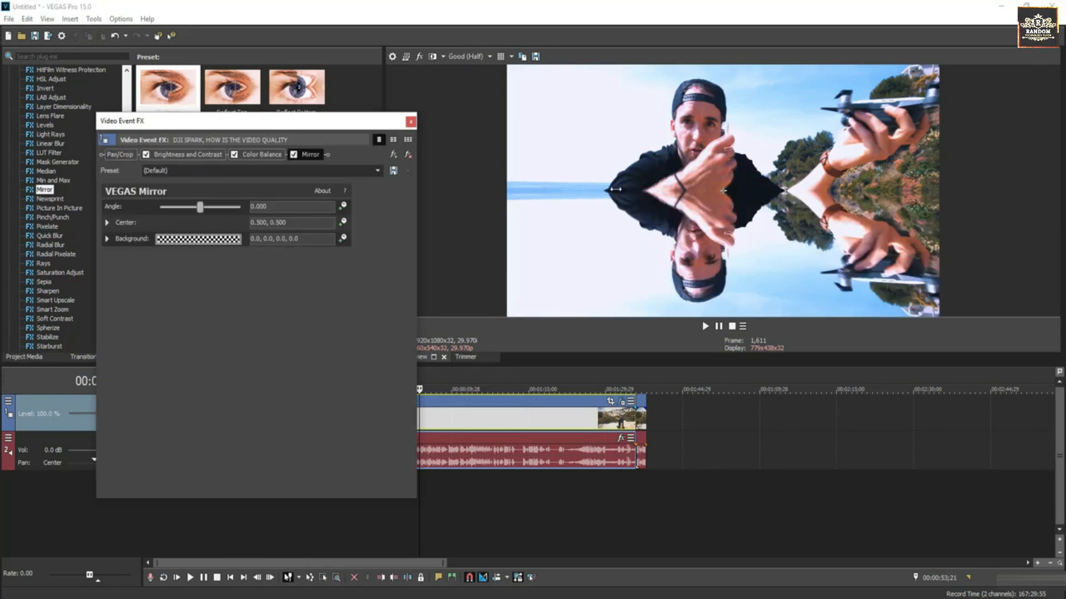
Step: Set the Mirror effect's angle to 3.673 and its center to 1.000, 0.630
{"action": "mouse_move", "coordinate": [200, 207]}
{"action": "left_mouse_down"}
{"action": "mouse_move", "coordinate": [214, 208]}
{"action": "mouse_move", "coordinate": [201, 209]}
{"action": "left_mouse_up"}
{"action": "left_click", "coordinate": [107, 223]}
{"action": "left_click_drag", "start_coordinate": [241, 263], "coordinate": [268, 259]}
Step: Try a dark green Mirror background, then change its colour to pure blue (0.0, 0.0, 1.0, 0.0)
{"action": "left_click", "coordinate": [107, 302]}
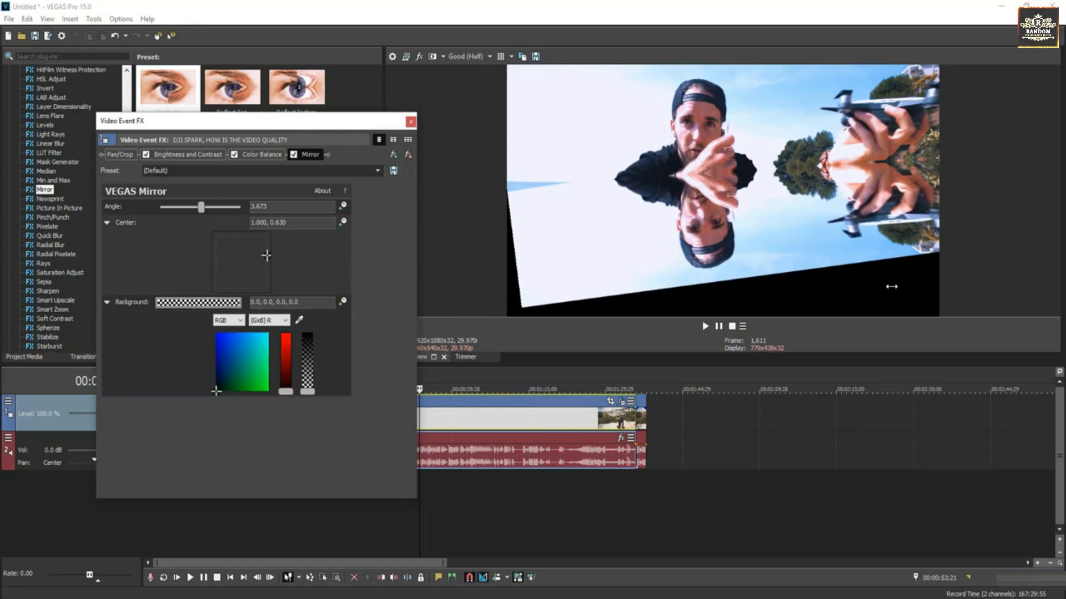
{"action": "left_click", "coordinate": [237, 377]}
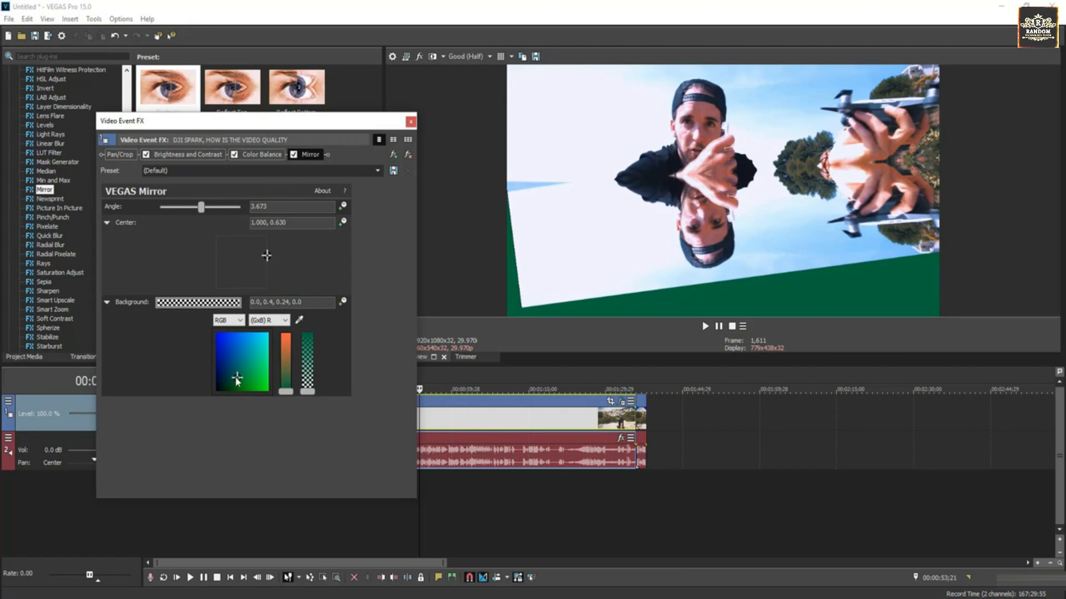
{"action": "mouse_move", "coordinate": [237, 378]}
{"action": "left_mouse_down"}
{"action": "mouse_move", "coordinate": [265, 388]}
{"action": "mouse_move", "coordinate": [215, 332]}
{"action": "left_mouse_up"}
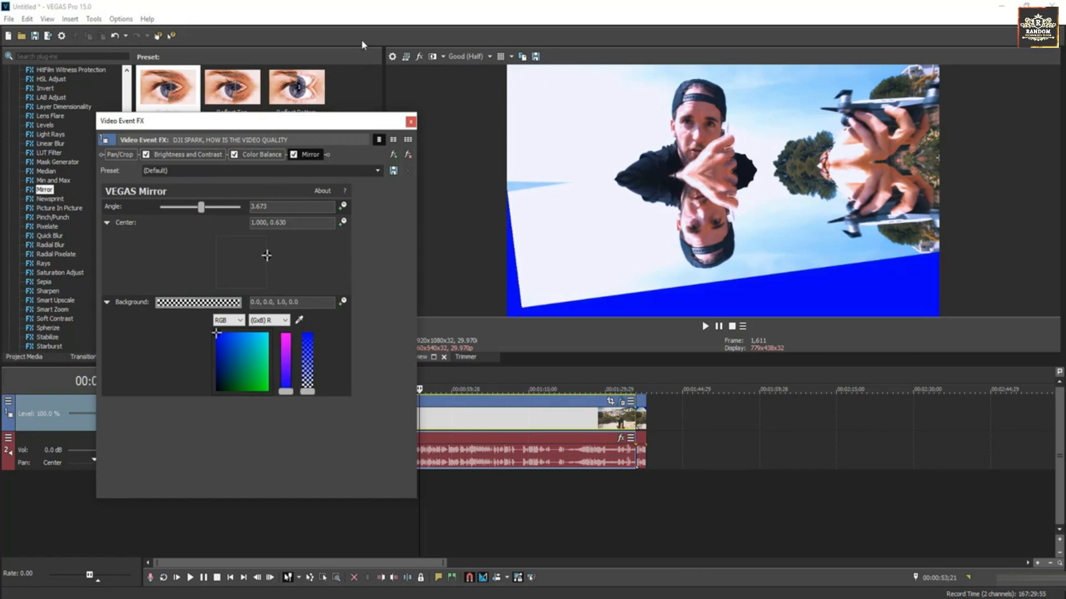
Step: Remove the Mirror effect from the clip's effect chain and close the effect settings
{"action": "left_click", "coordinate": [410, 153]}
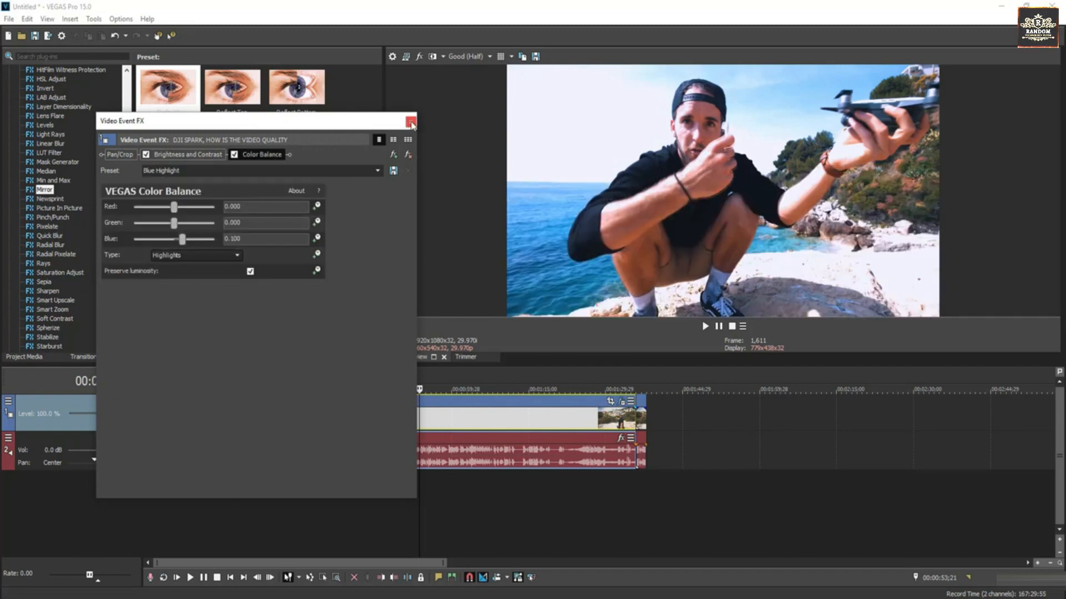
{"action": "left_click", "coordinate": [410, 121]}
Step: Apply the default Newsprint effect to the video clip and set its dot size to 0.054
{"action": "left_click_drag", "start_coordinate": [126, 206], "coordinate": [126, 215]}
{"action": "left_click", "coordinate": [38, 171]}
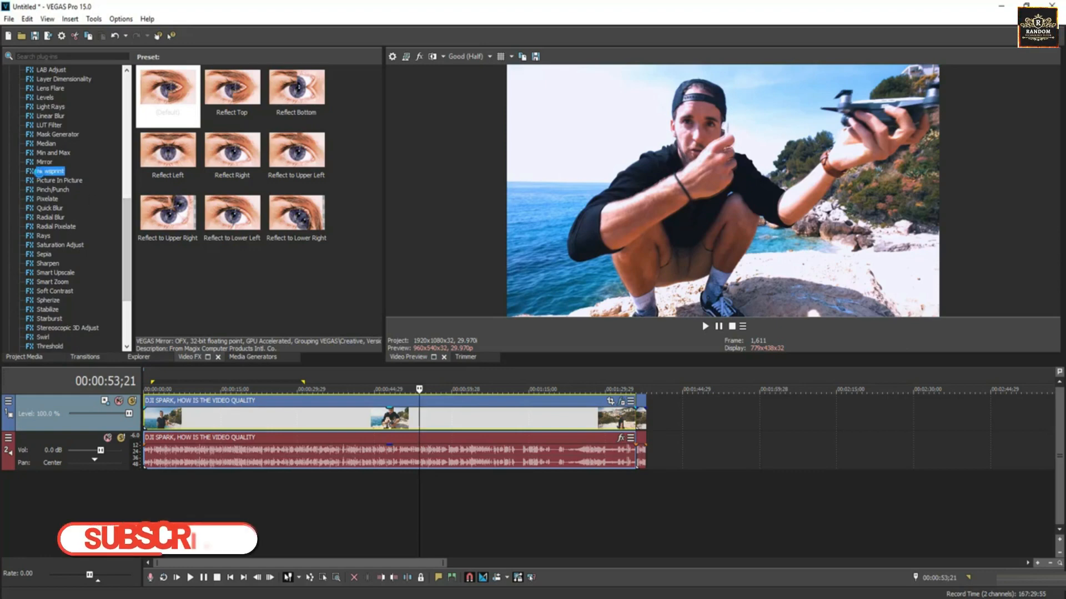
{"action": "left_click_drag", "start_coordinate": [39, 171], "coordinate": [294, 418]}
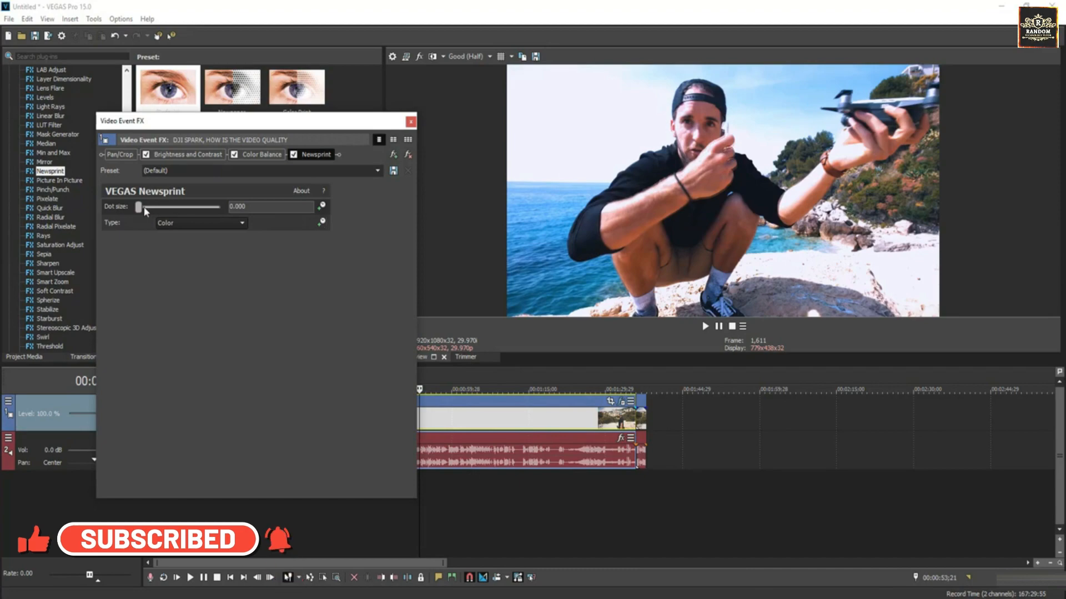
{"action": "mouse_move", "coordinate": [139, 209]}
{"action": "left_mouse_down"}
{"action": "mouse_move", "coordinate": [156, 209]}
{"action": "mouse_move", "coordinate": [145, 213]}
{"action": "left_mouse_up"}
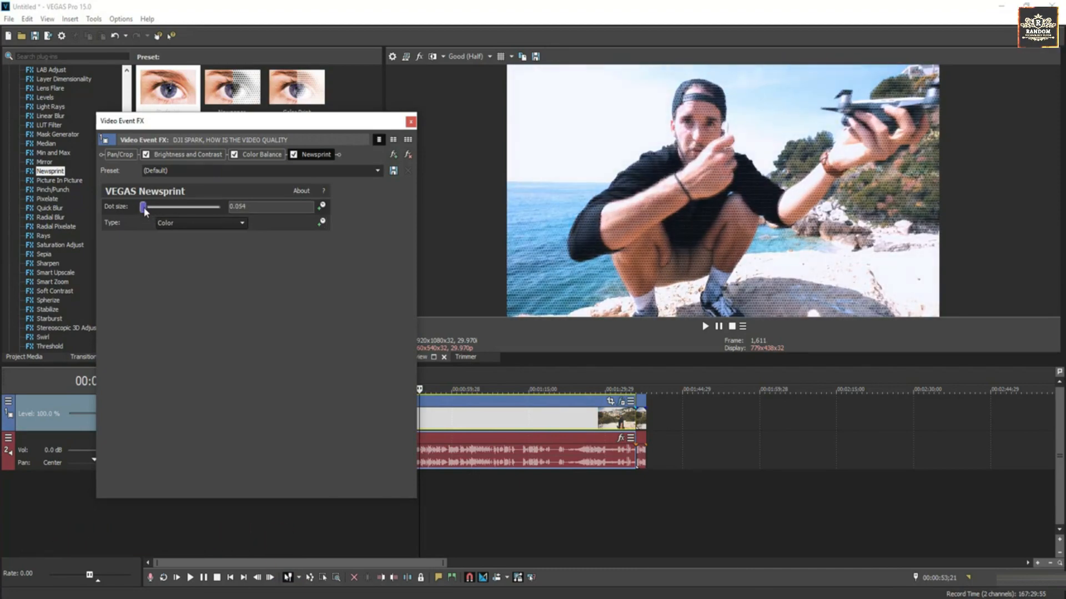
Step: Try the Monochrome type for the Newsprint effect, and switch the type to Offset color
{"action": "left_click", "coordinate": [217, 222]}
{"action": "left_click", "coordinate": [191, 244]}
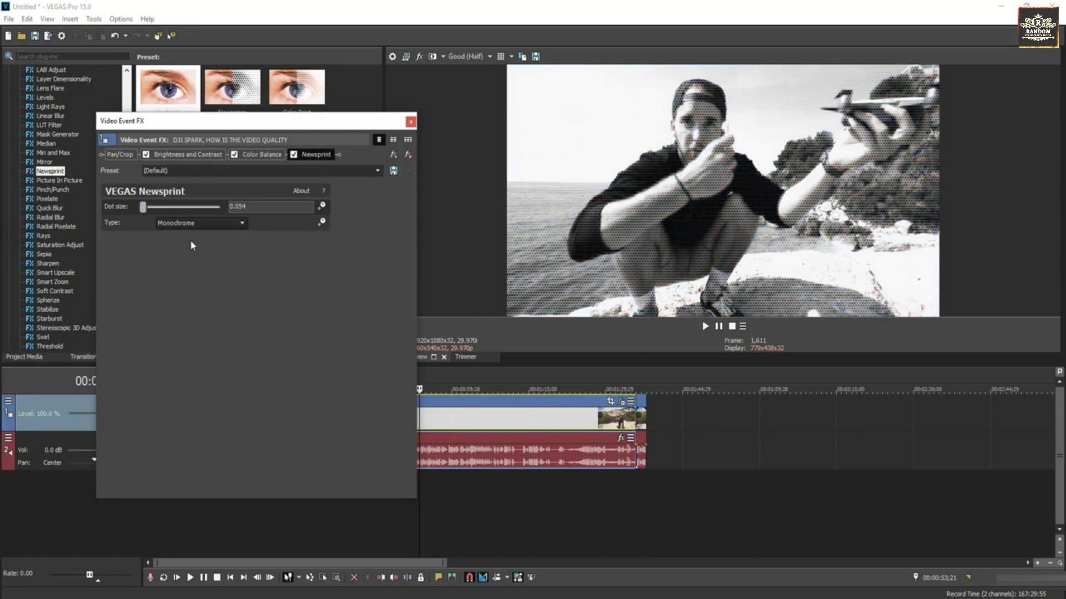
{"action": "left_click", "coordinate": [203, 223]}
{"action": "left_click", "coordinate": [193, 250]}
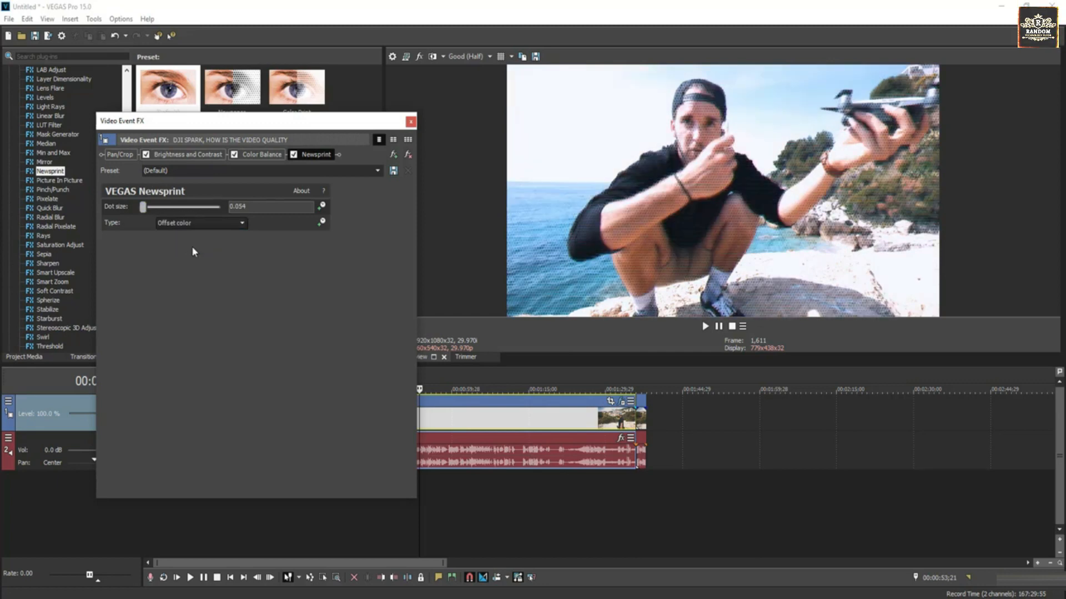
Step: Check the list of Newsprint presets, keep the default, and set the dot size to 0.088
{"action": "left_click", "coordinate": [377, 171]}
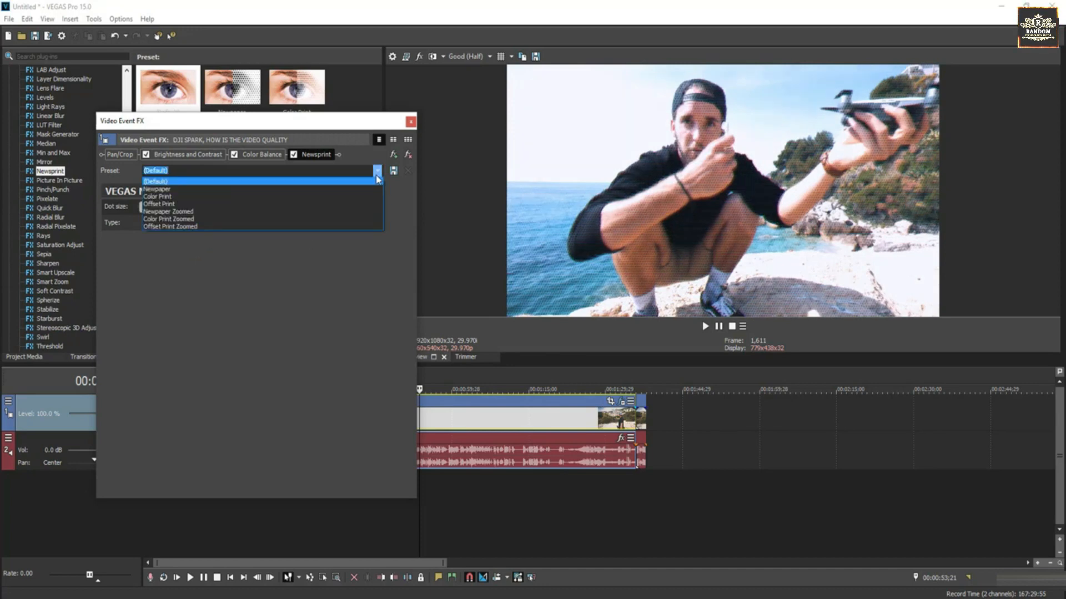
{"action": "left_click", "coordinate": [376, 176]}
{"action": "left_click", "coordinate": [378, 171]}
{"action": "left_click", "coordinate": [313, 284]}
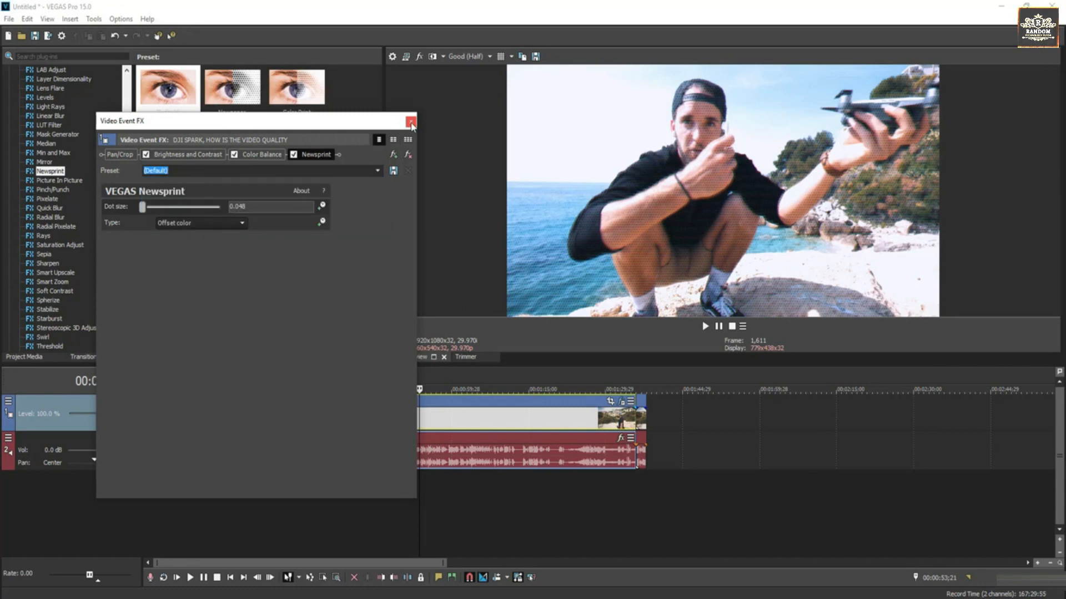
{"action": "left_click_drag", "start_coordinate": [145, 209], "coordinate": [149, 210]}
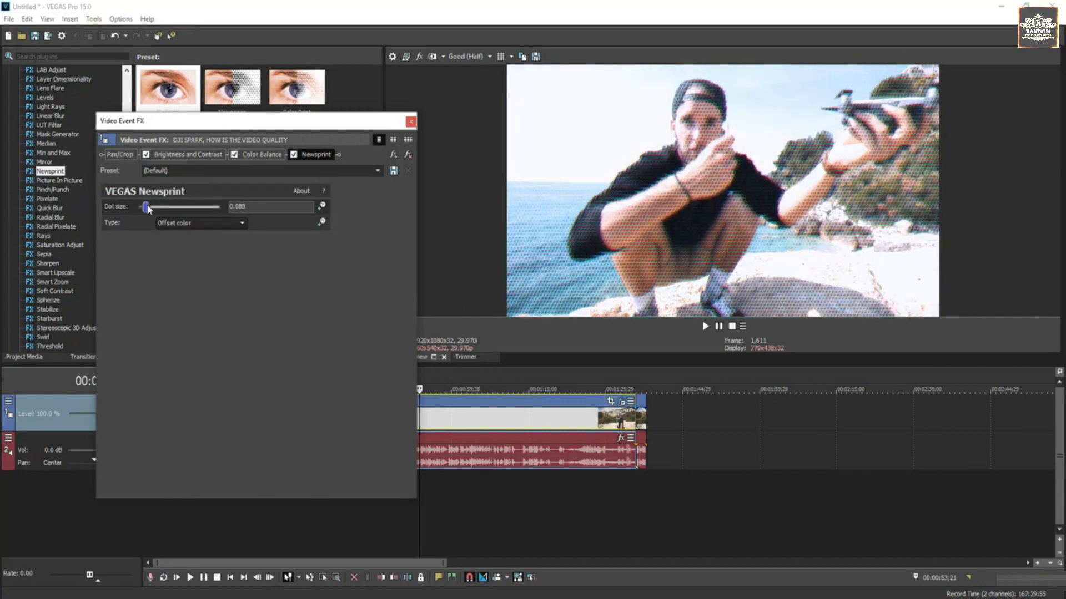
{"action": "left_click", "coordinate": [410, 122]}
Step: Play back the clip from different points on the timeline to preview the Newsprint effect
{"action": "key", "text": "space"}
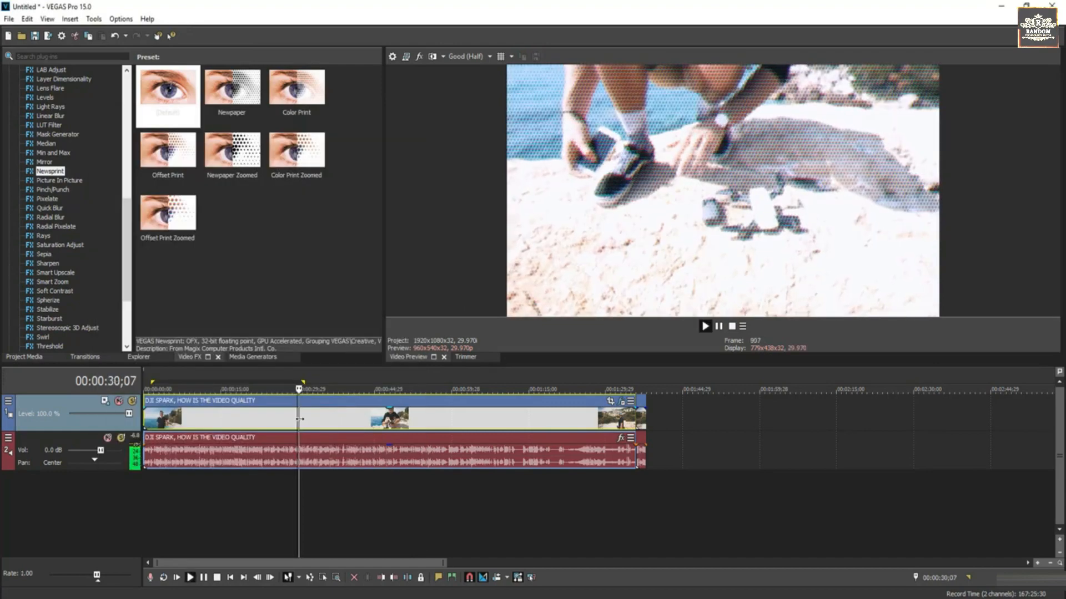
{"action": "left_click", "coordinate": [376, 416]}
{"action": "key", "text": "space"}
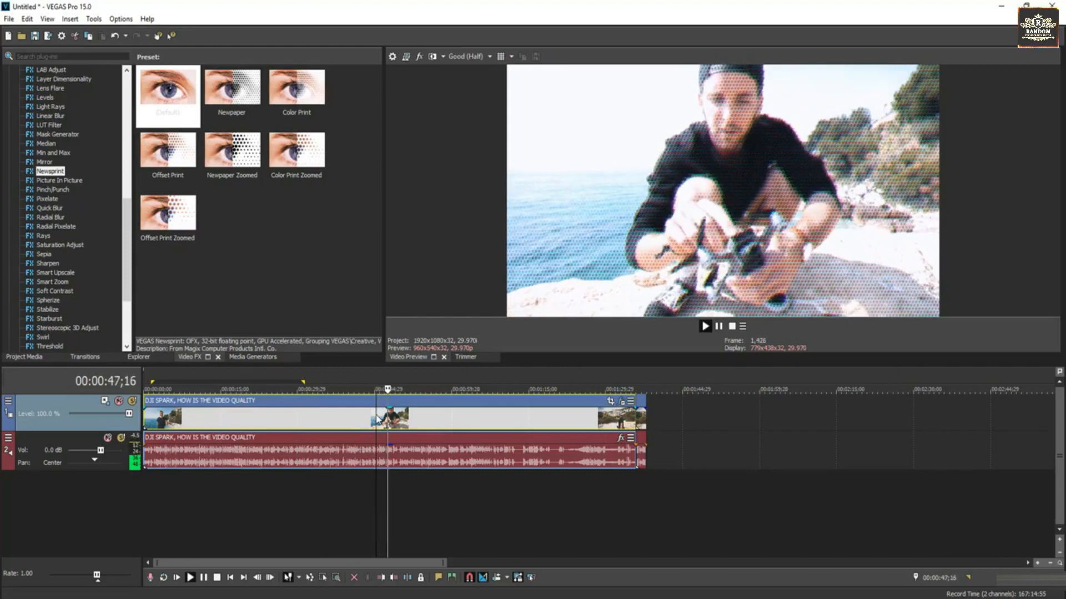
{"action": "left_click", "coordinate": [429, 417]}
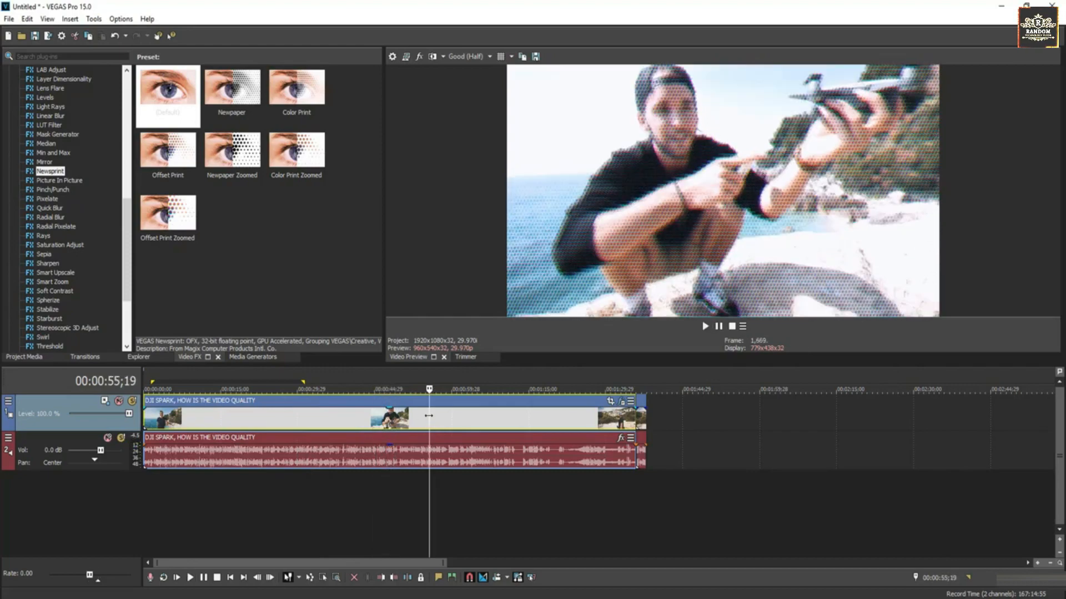
Step: Remove the Newsprint effect from the clip's effect chain and close the effect settings
{"action": "left_click", "coordinate": [622, 401]}
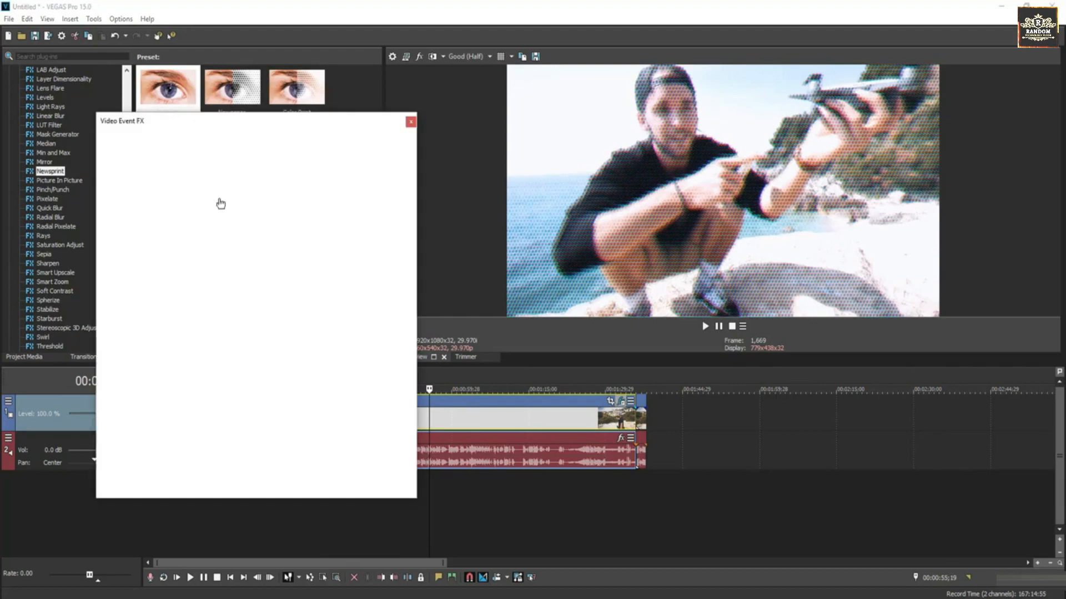
{"action": "left_click", "coordinate": [407, 155]}
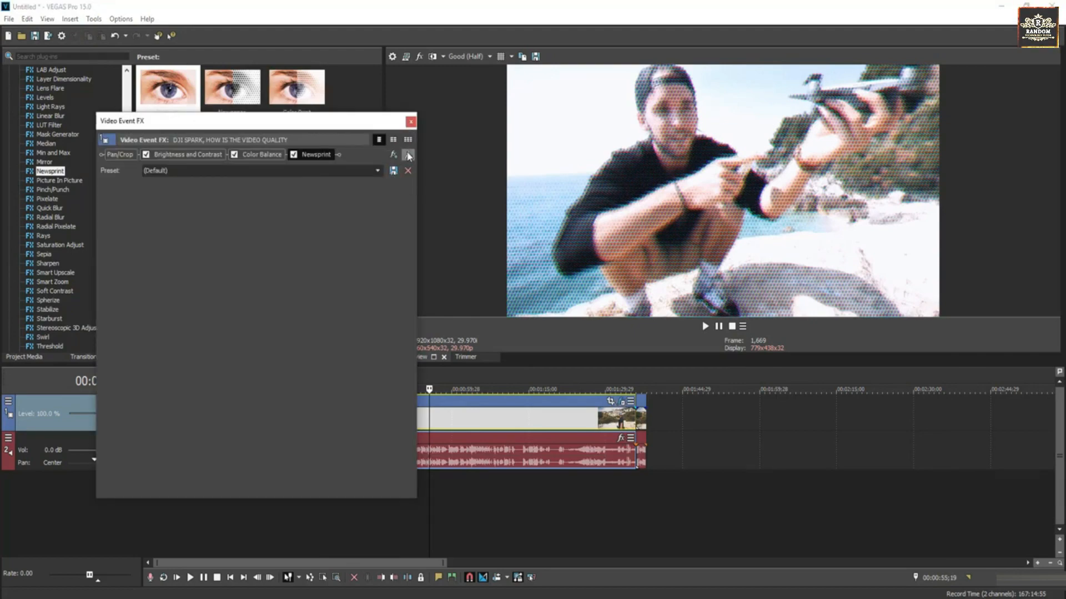
{"action": "left_click", "coordinate": [411, 121]}
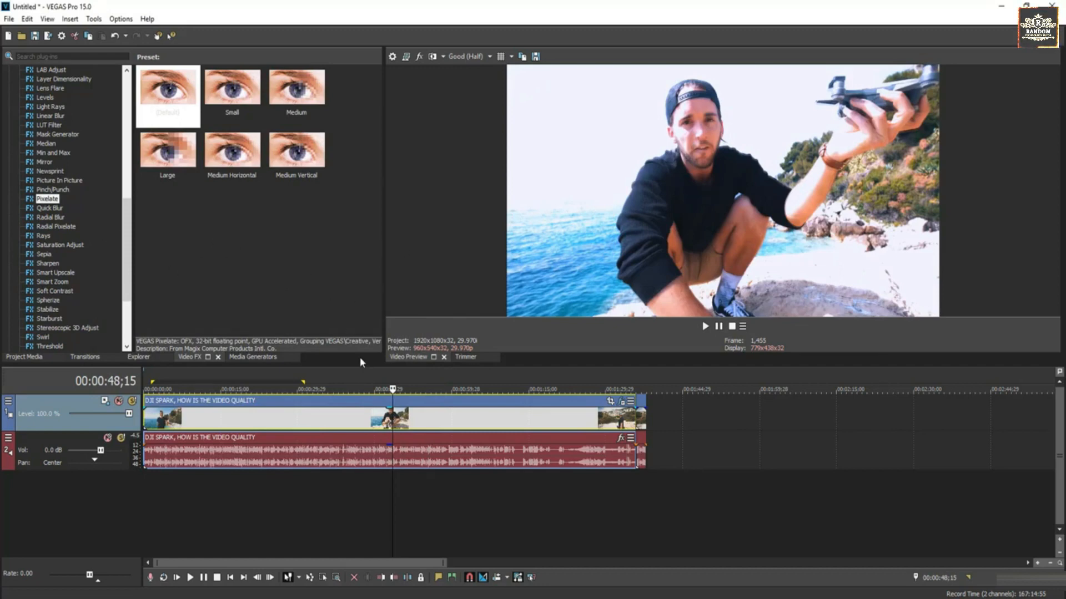
Step: View the available presets of the Quick Blur and Radial Blur effects
{"action": "left_click", "coordinate": [54, 209]}
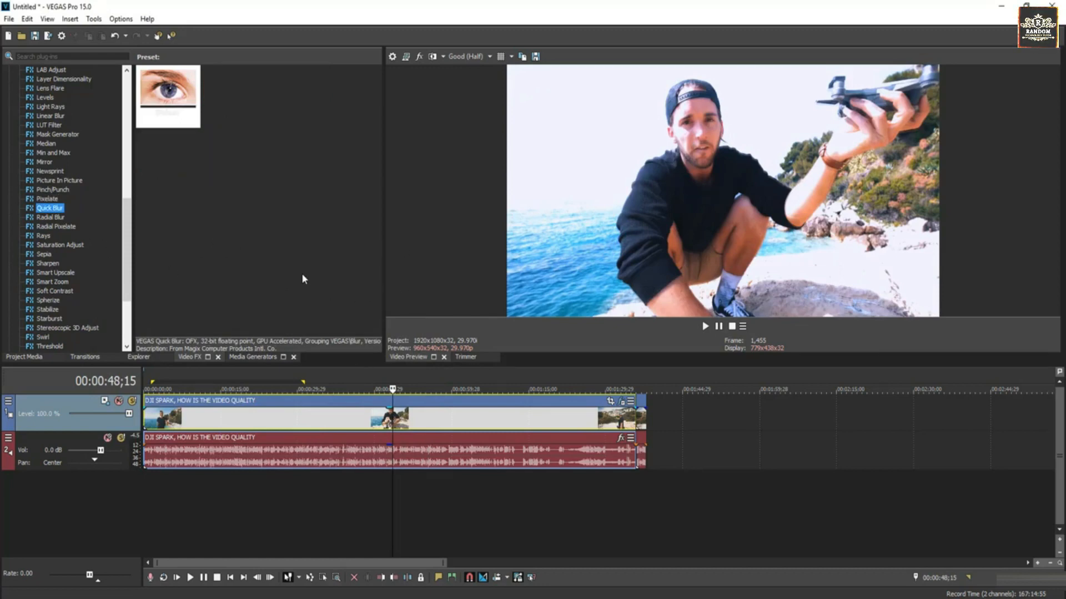
{"action": "left_click", "coordinate": [63, 218]}
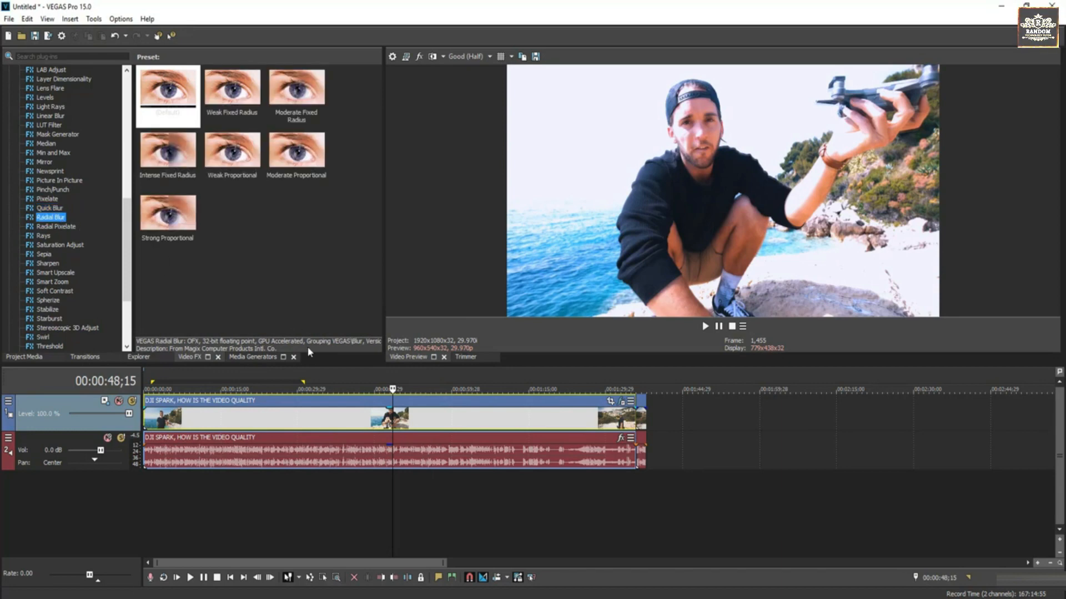
Step: Apply the default Radial Blur effect to the DJI Spark clip and set its strength to 0.469
{"action": "left_click_drag", "start_coordinate": [217, 259], "coordinate": [389, 420]}
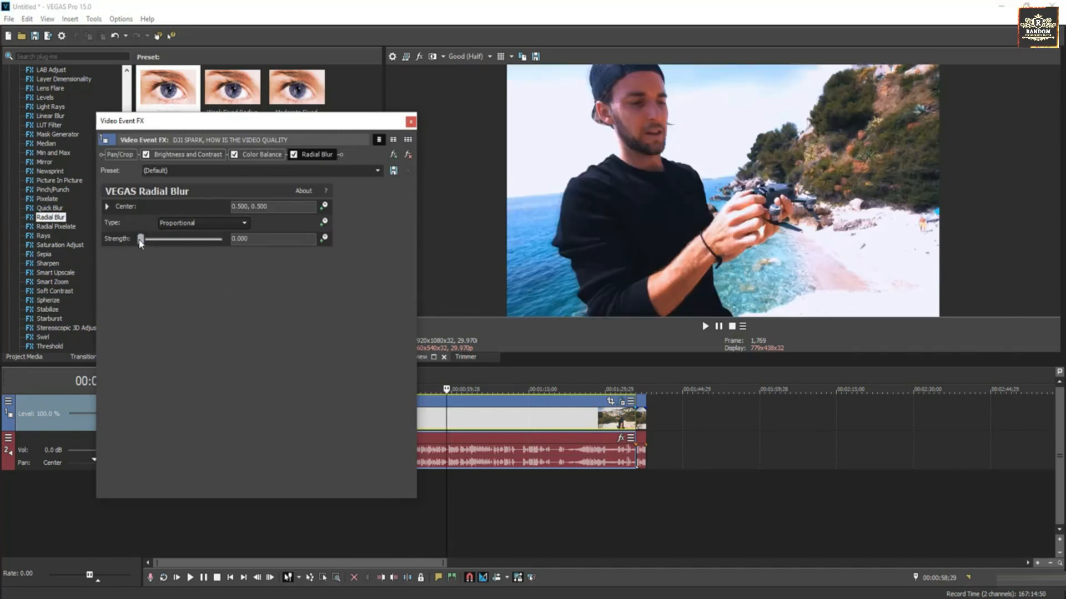
{"action": "left_click_drag", "start_coordinate": [142, 243], "coordinate": [148, 242]}
{"action": "mouse_move", "coordinate": [167, 240]}
{"action": "left_mouse_down"}
{"action": "mouse_move", "coordinate": [190, 242]}
{"action": "mouse_move", "coordinate": [181, 245]}
{"action": "left_mouse_up"}
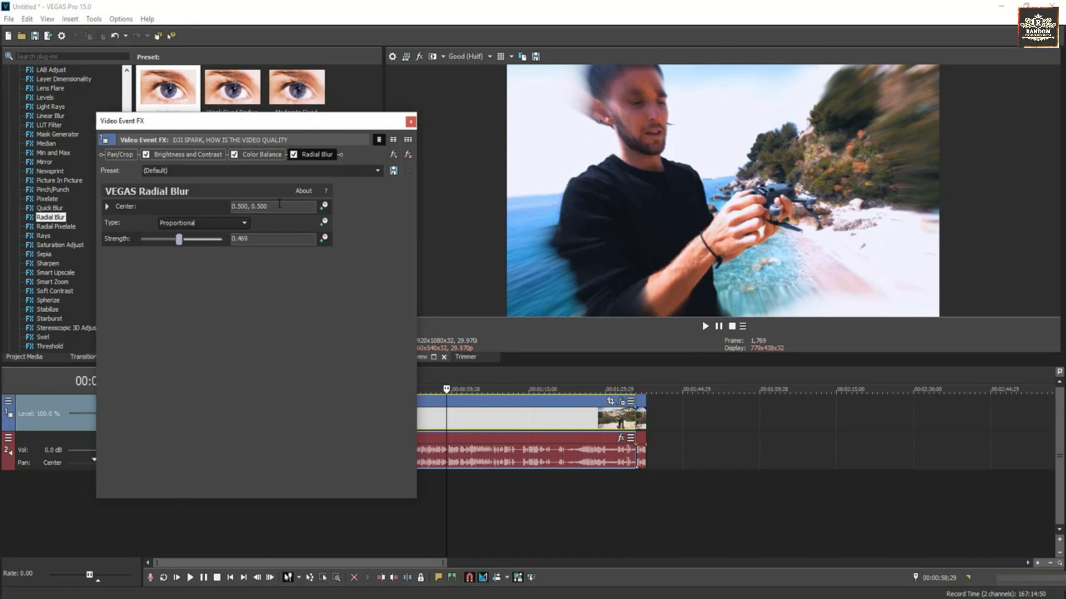
Step: Move the Radial Blur center to 0.359, 0.674 and check the blur type options, keeping Proportional
{"action": "left_click", "coordinate": [108, 207]}
{"action": "left_click_drag", "start_coordinate": [221, 250], "coordinate": [216, 241]}
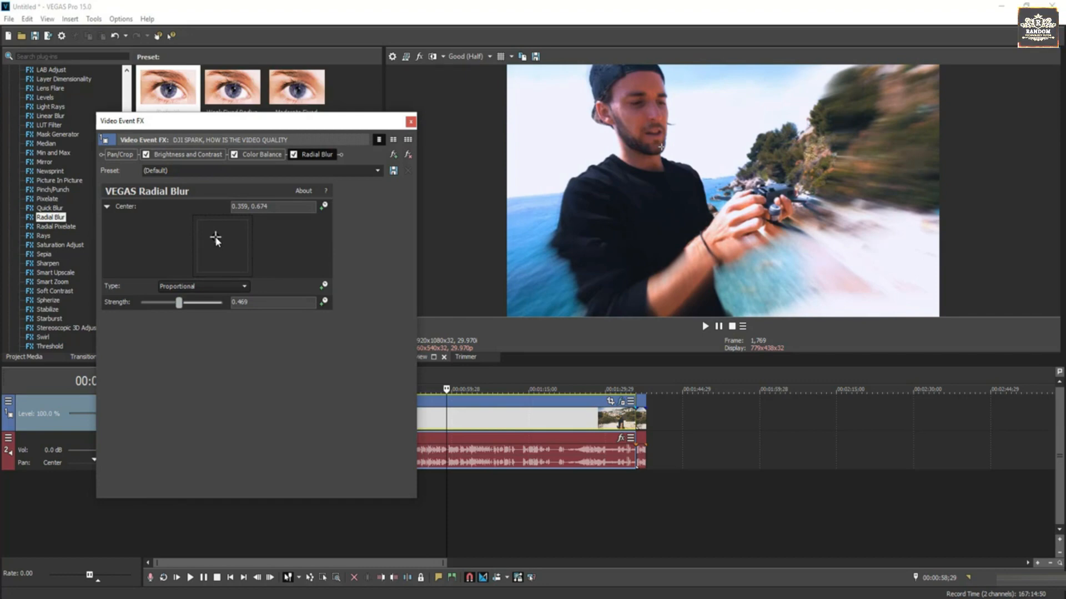
{"action": "left_click", "coordinate": [217, 288]}
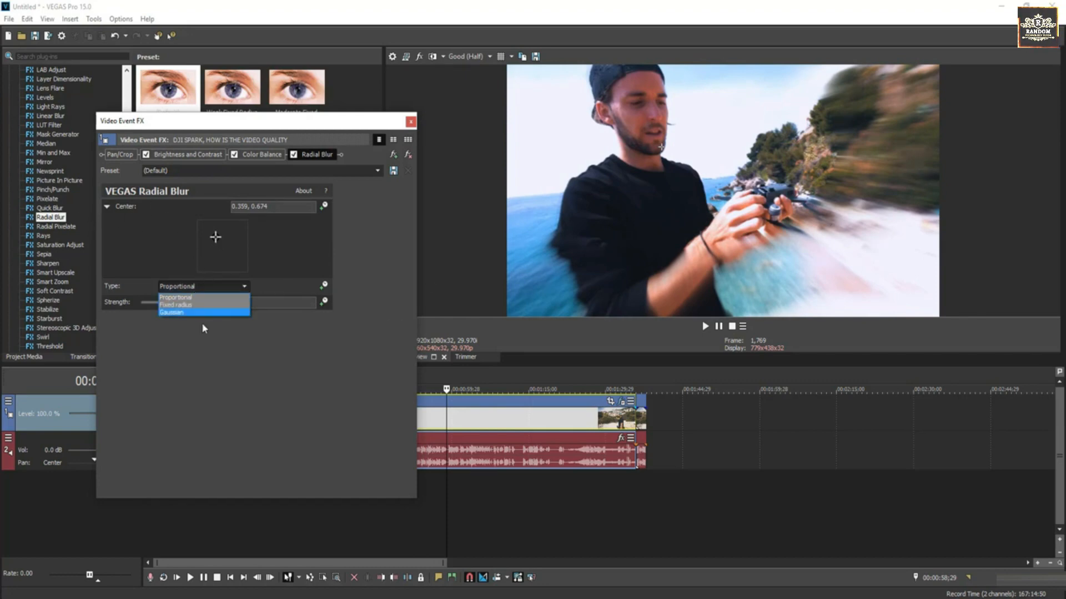
{"action": "left_click", "coordinate": [247, 287]}
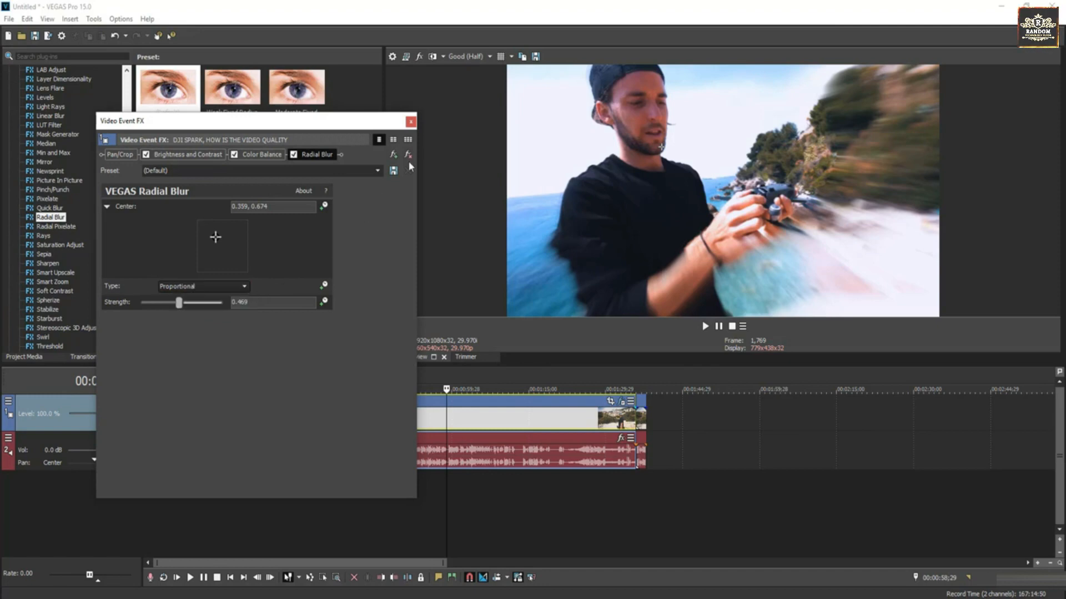
Step: Close the effect settings and play back the clip from about 00:00:55;22 to preview the Radial Blur
{"action": "left_click", "coordinate": [410, 121]}
{"action": "left_click", "coordinate": [429, 416]}
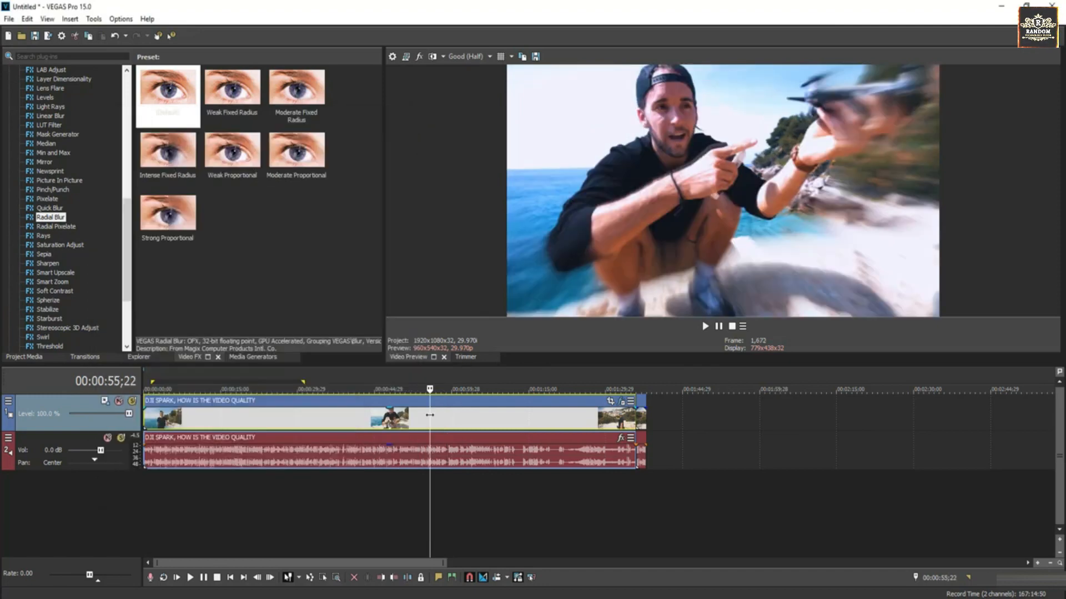
{"action": "key", "text": "space"}
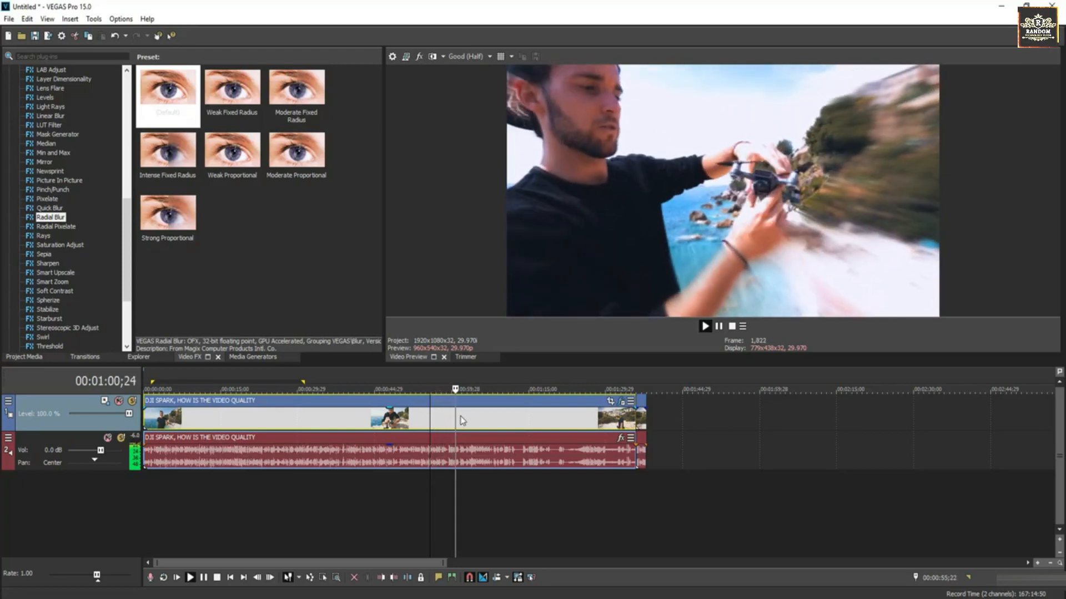
{"action": "key", "text": "Return"}
Step: Remove the Radial Blur effect from the clip's effect chain and close the effect settings
{"action": "left_click", "coordinate": [619, 412]}
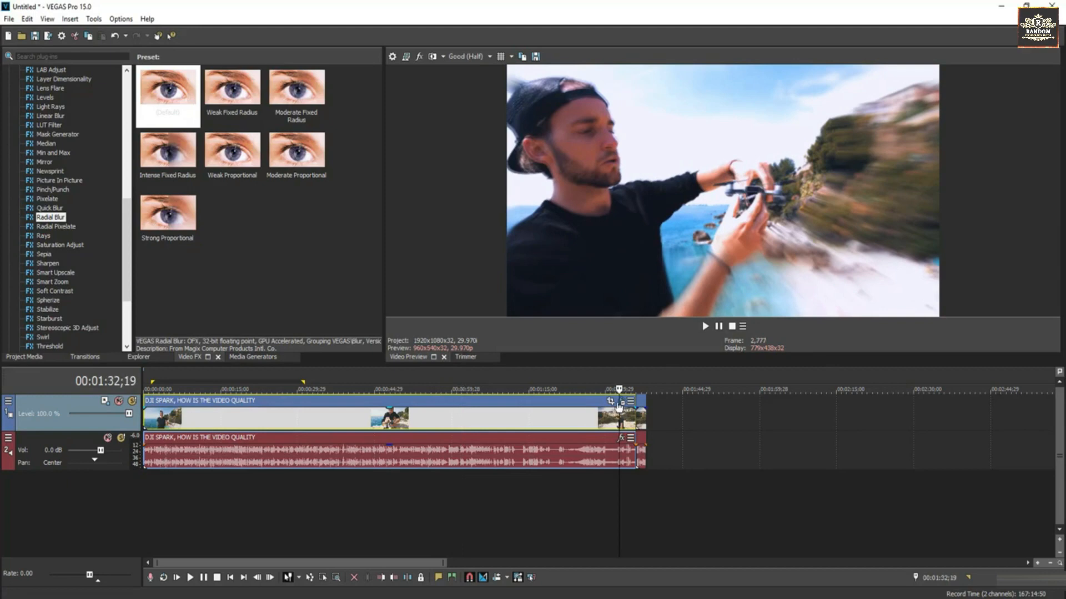
{"action": "left_click", "coordinate": [622, 401]}
{"action": "left_click", "coordinate": [410, 123]}
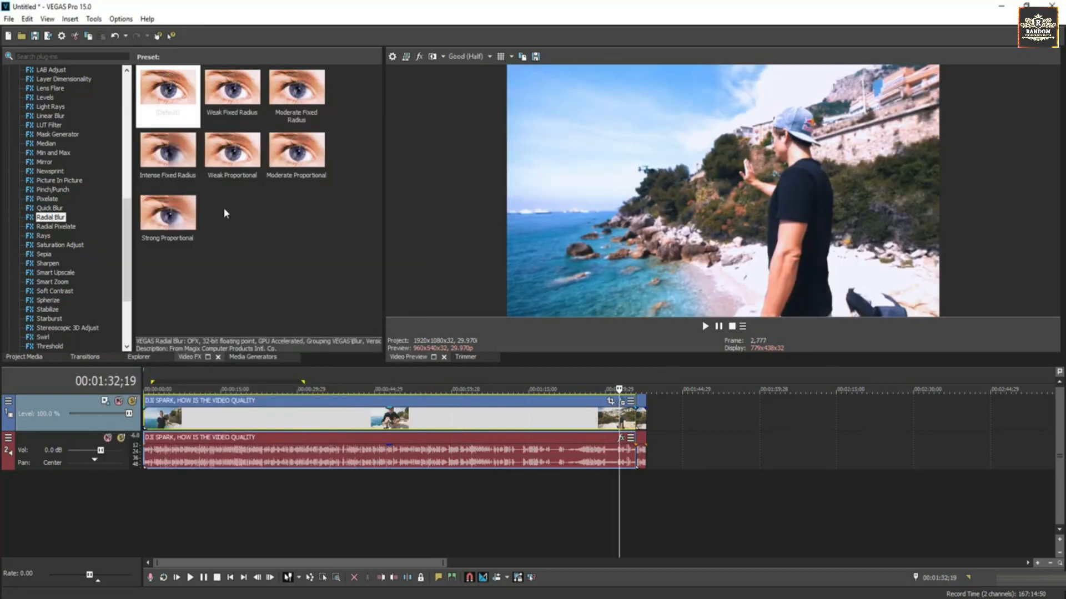
Step: Apply the default Sharpen effect to the DJI Spark clip and set its amount to 0.966
{"action": "scroll", "coordinate": [132, 225], "scroll_direction": "down", "scroll_amount": 2}
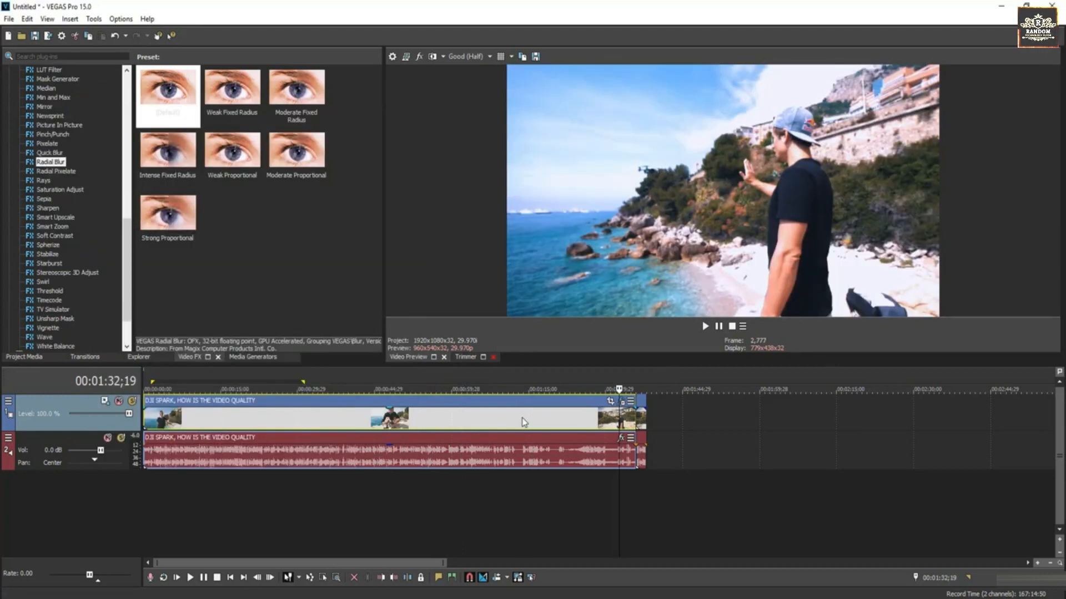
{"action": "left_click", "coordinate": [521, 414]}
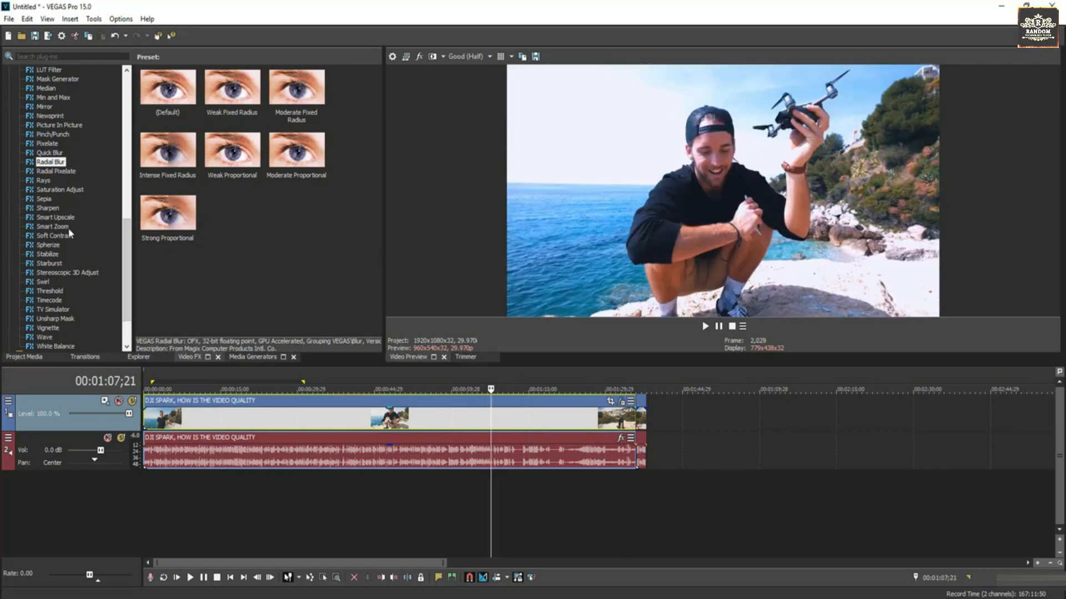
{"action": "left_click", "coordinate": [48, 208]}
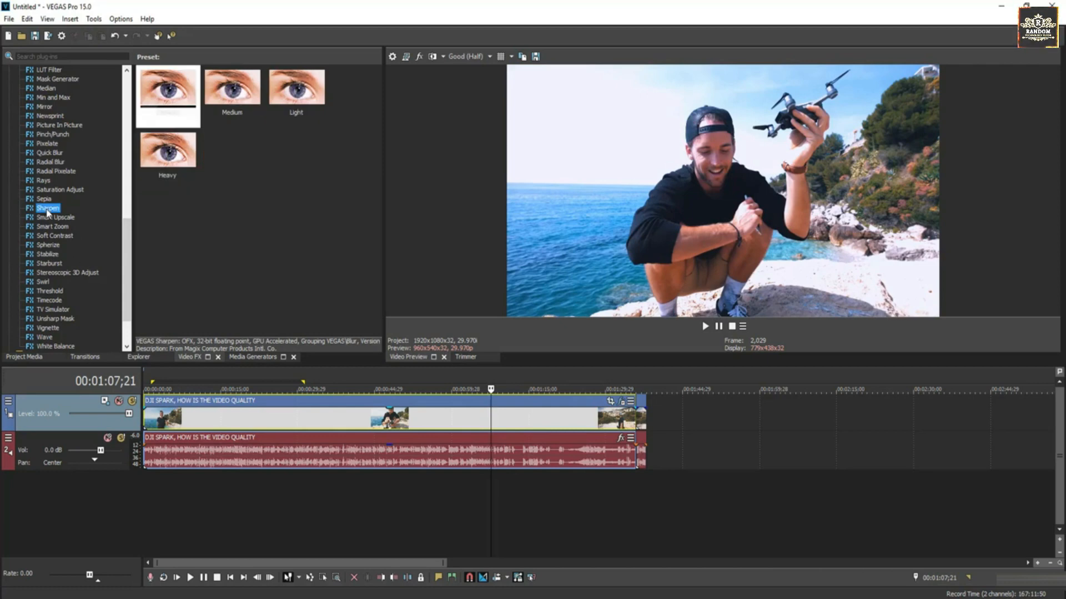
{"action": "left_click_drag", "start_coordinate": [48, 212], "coordinate": [479, 421]}
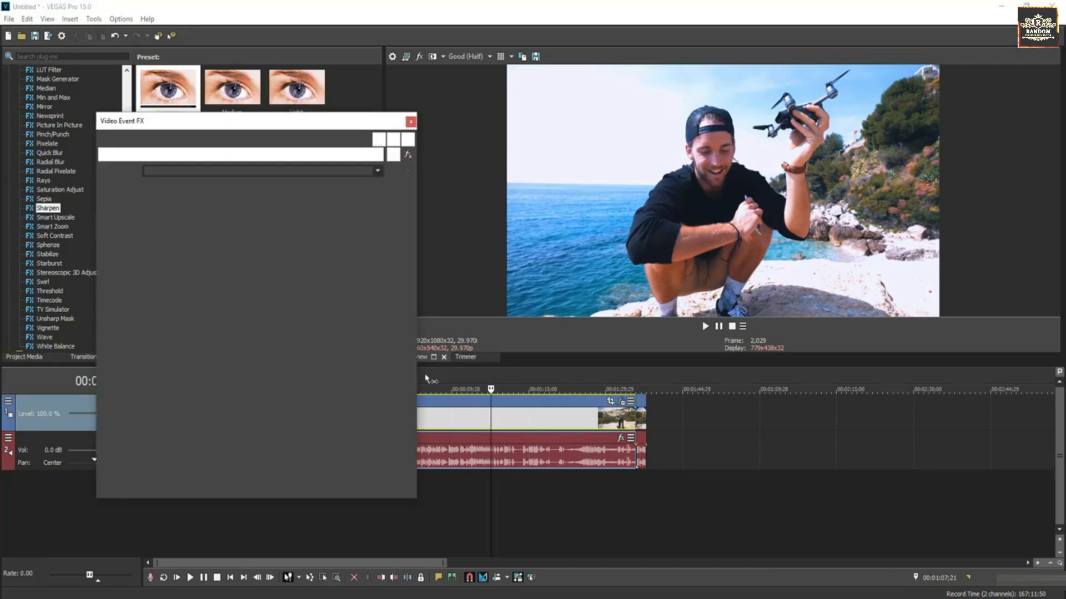
{"action": "left_click_drag", "start_coordinate": [181, 210], "coordinate": [221, 212]}
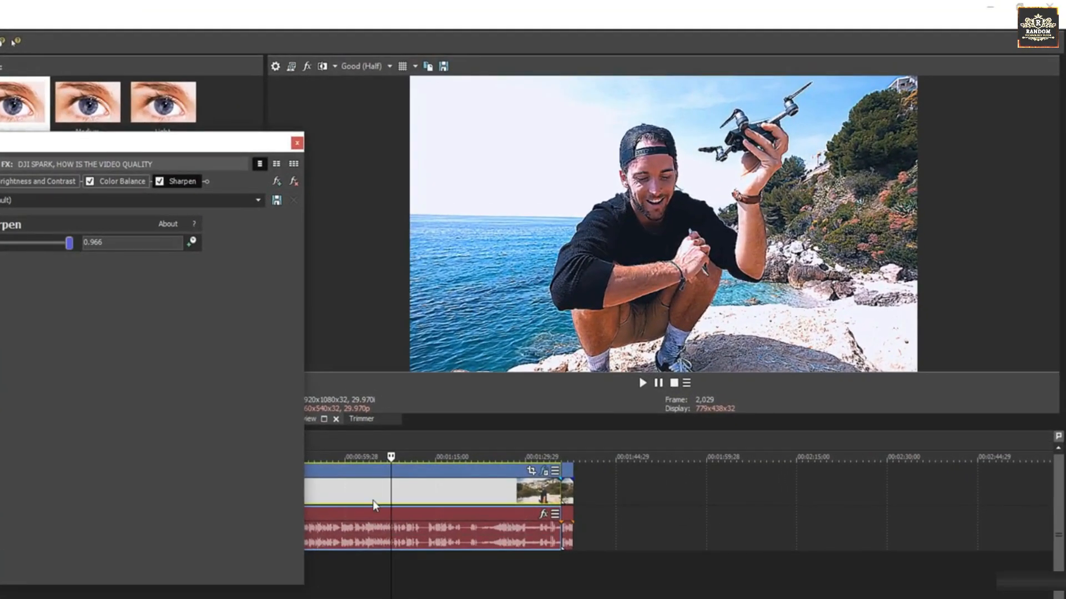
Step: Play back parts of the clip, and toggle Sharpen off and on to compare the picture with and without it
{"action": "left_click", "coordinate": [372, 499]}
{"action": "key", "text": "space"}
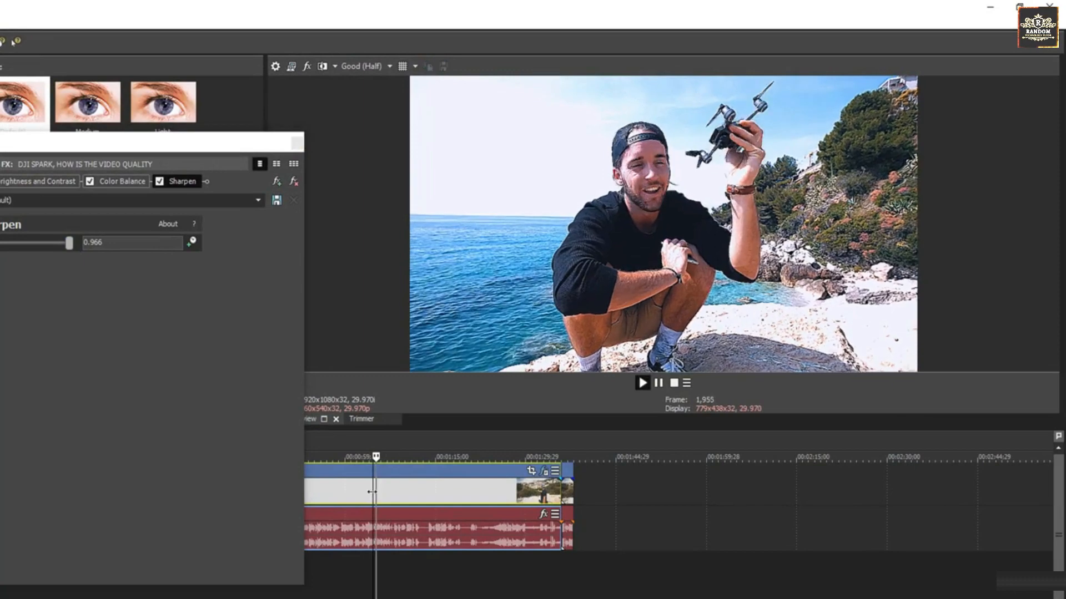
{"action": "left_click", "coordinate": [426, 491]}
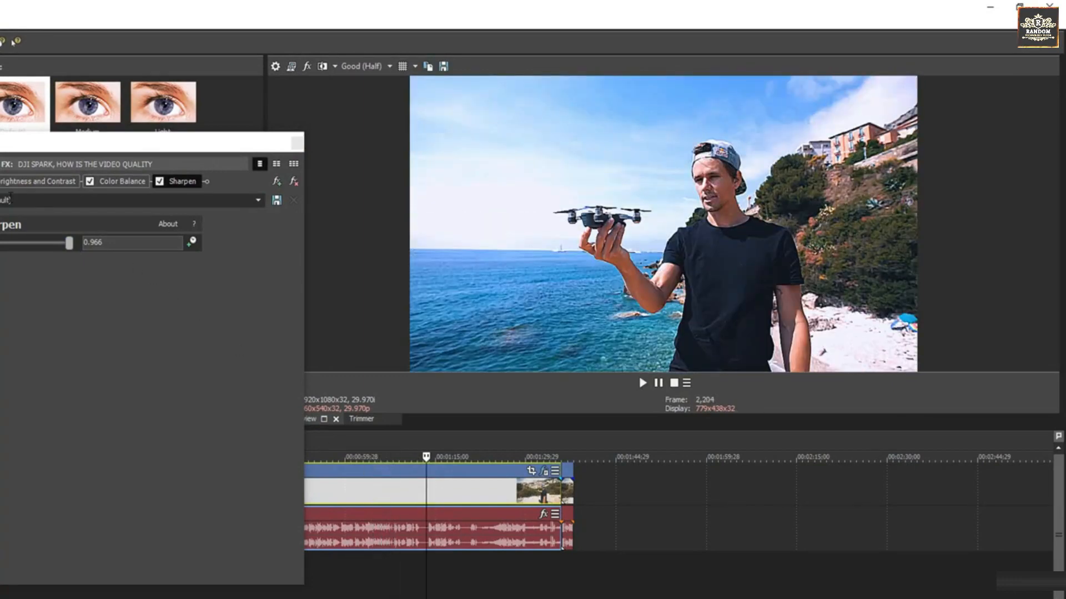
{"action": "left_click", "coordinate": [160, 182]}
{"action": "left_click", "coordinate": [160, 182]}
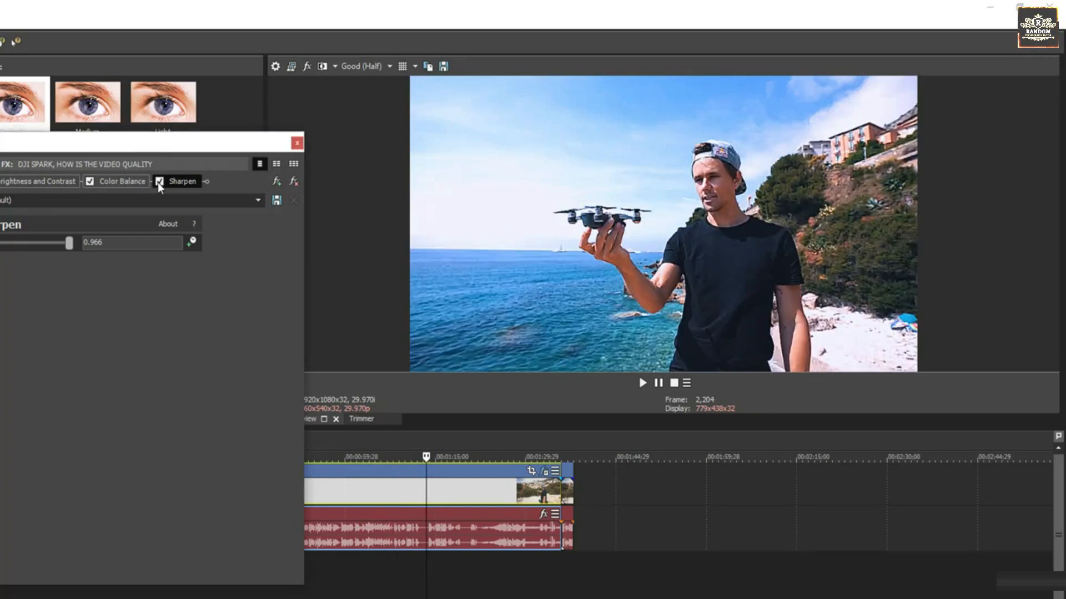
Step: Remove the Sharpen effect from the clip's effect chain and close the effect settings
{"action": "left_click", "coordinate": [294, 182]}
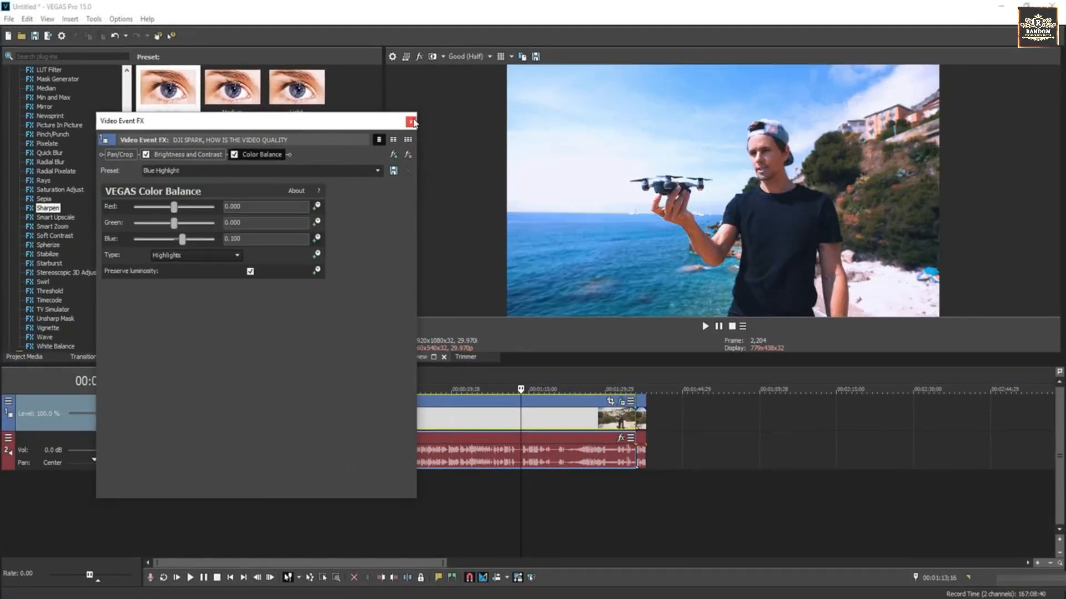
{"action": "left_click", "coordinate": [413, 120]}
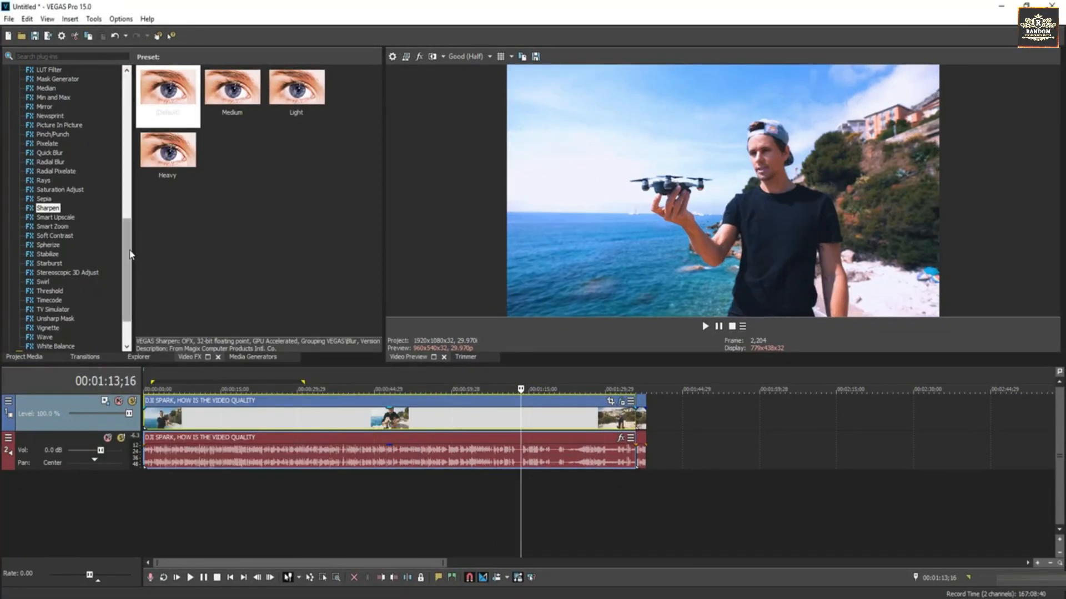
Step: Apply the Wave effect to the clip with waves 8.190 vertical and 9.140 horizontal, amplitudes 0.006 and 0.018, and phases 0.224 and 0.149
{"action": "scroll", "coordinate": [130, 259], "scroll_direction": "down", "scroll_amount": 2}
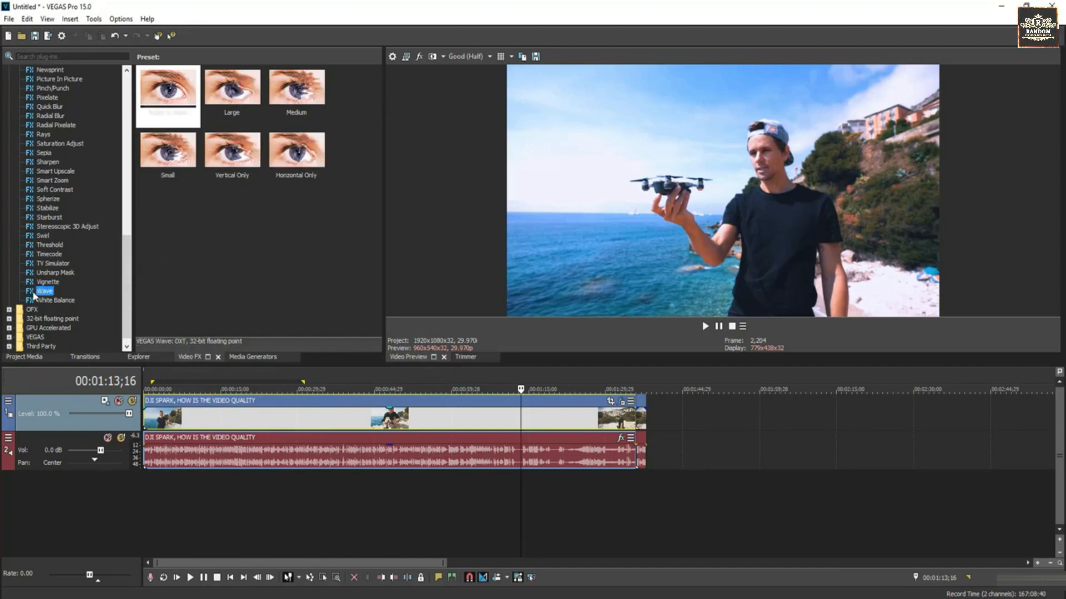
{"action": "left_click_drag", "start_coordinate": [371, 426], "coordinate": [372, 425]}
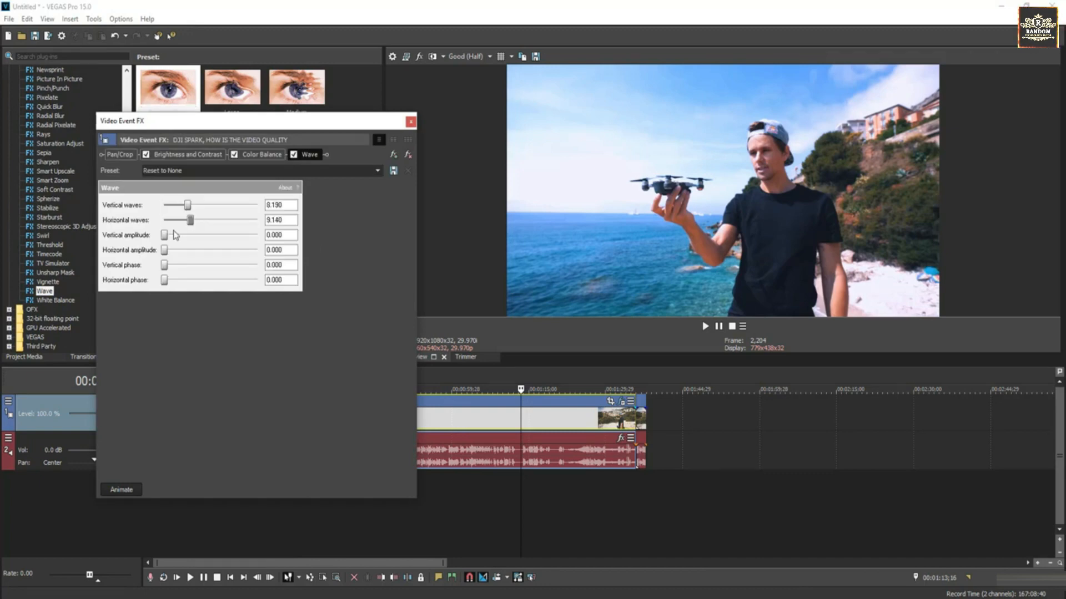
{"action": "mouse_move", "coordinate": [165, 235]}
{"action": "left_mouse_down"}
{"action": "mouse_move", "coordinate": [197, 235]}
{"action": "mouse_move", "coordinate": [164, 240]}
{"action": "mouse_move", "coordinate": [169, 268]}
{"action": "left_mouse_up"}
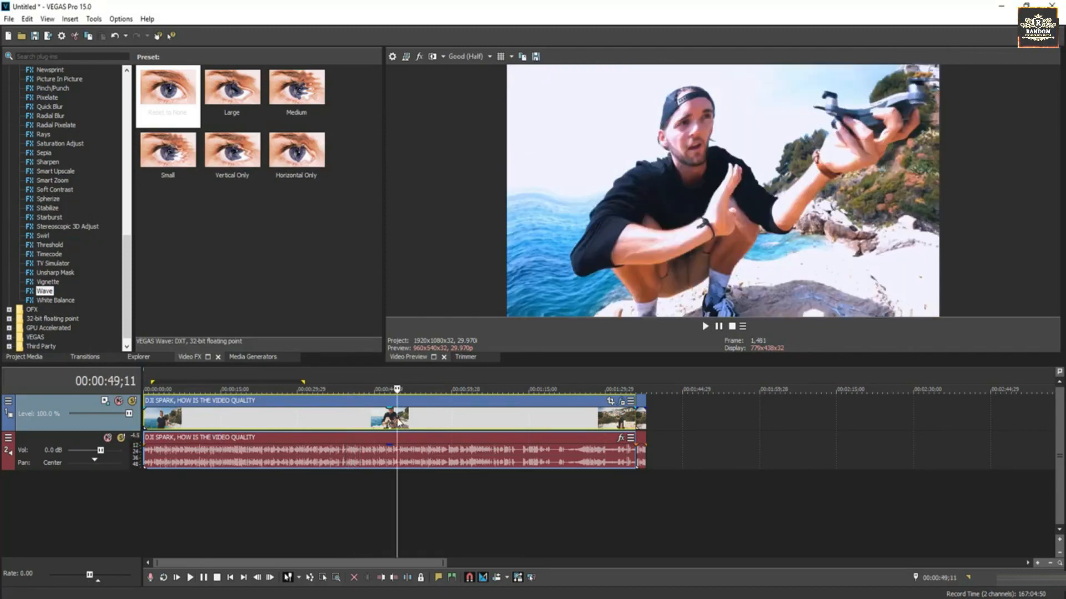
Step: Check the Wave effect at about 00:01:01;06, remove it from the clip's effect chain and close the effect settings
{"action": "left_click", "coordinate": [457, 418]}
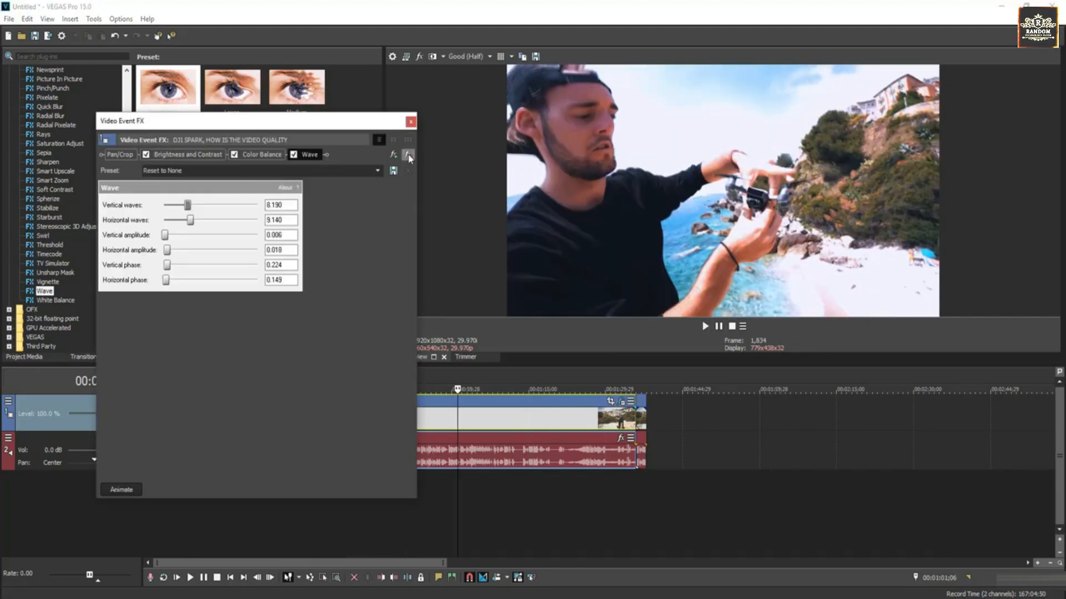
{"action": "left_click", "coordinate": [408, 155]}
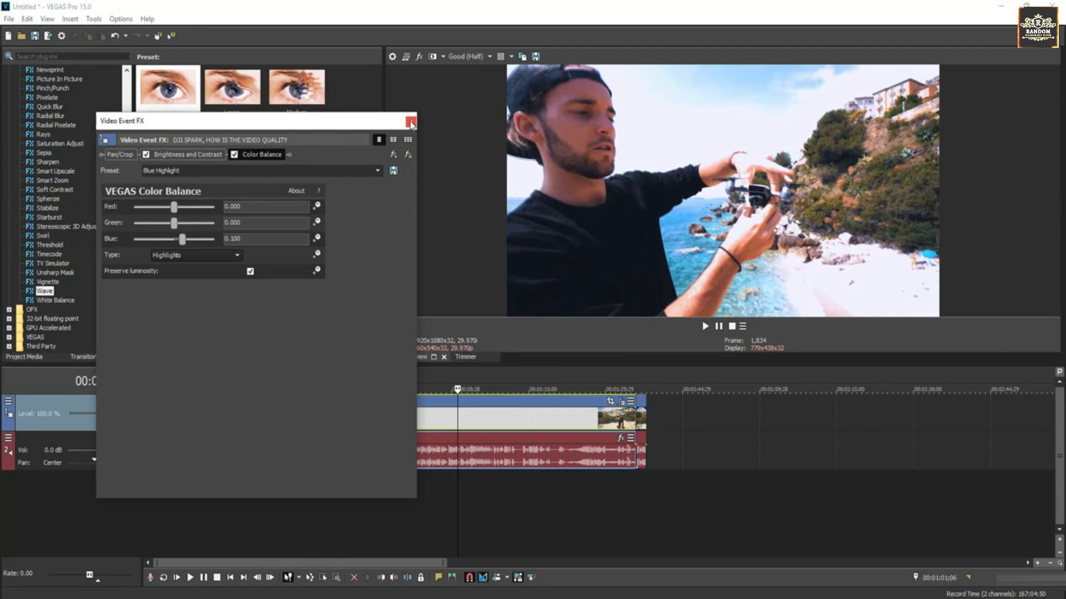
{"action": "left_click", "coordinate": [410, 122]}
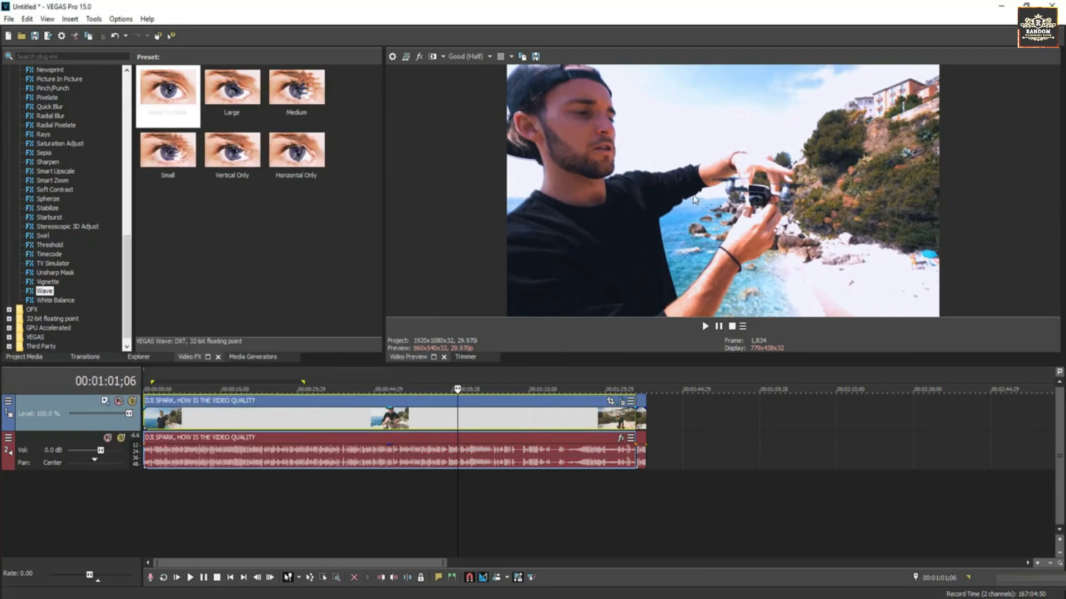
Step: Apply the default Vignette effect to the DJI Spark clip and adjust its outer radius and shape
{"action": "left_click", "coordinate": [46, 283]}
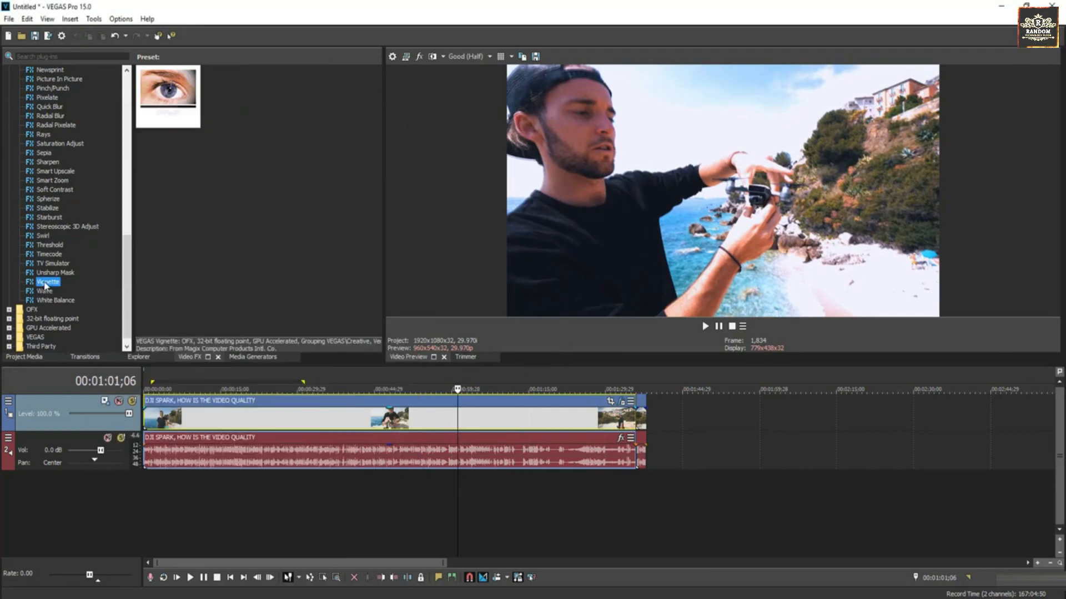
{"action": "left_click_drag", "start_coordinate": [386, 426], "coordinate": [386, 426]}
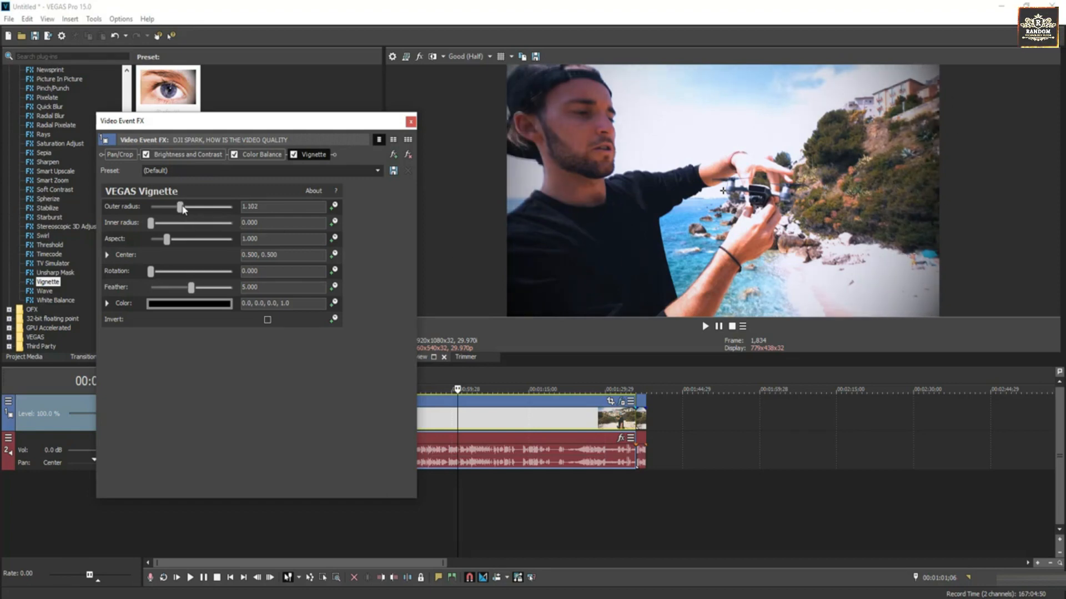
{"action": "left_click_drag", "start_coordinate": [180, 209], "coordinate": [194, 245]}
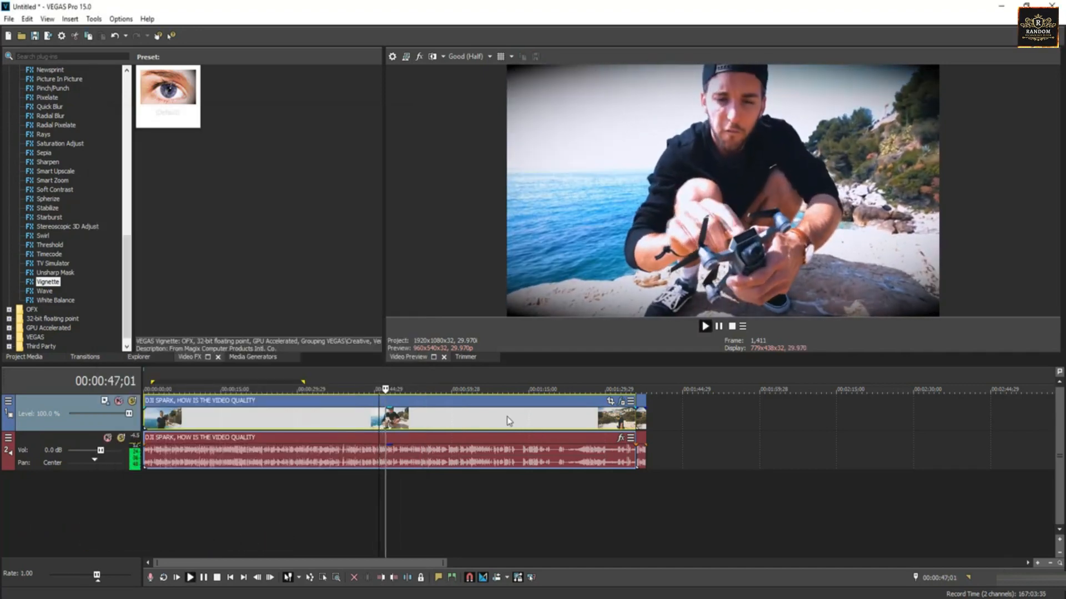
Step: Play back the clip from different points to preview the Vignette, and browse back through the effects list to its beginning
{"action": "key", "text": "space"}
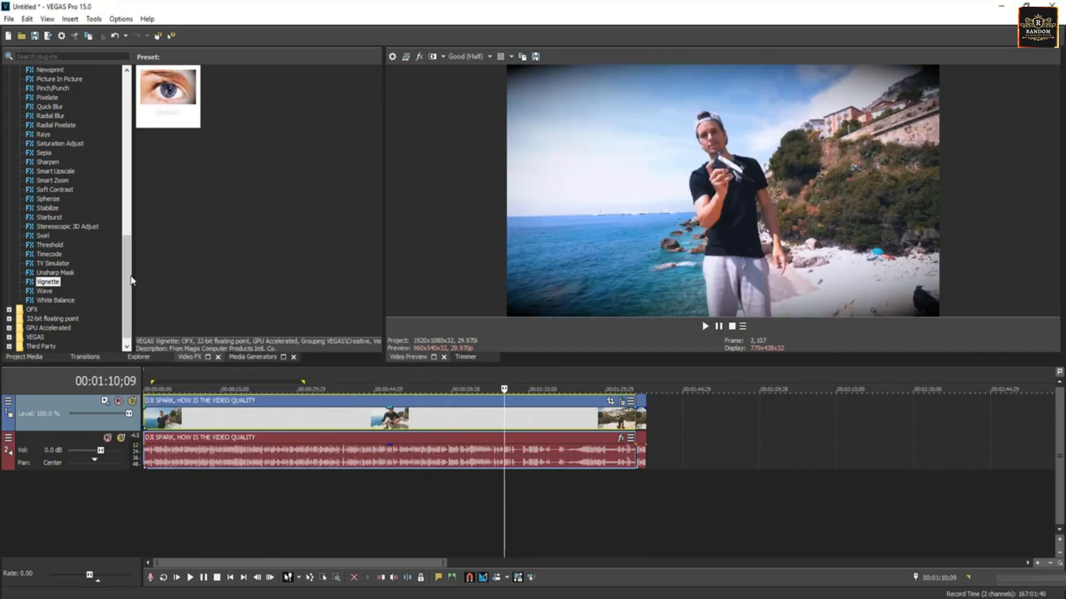
{"action": "scroll", "coordinate": [132, 248], "scroll_direction": "up", "scroll_amount": 2}
{"action": "scroll", "coordinate": [132, 248], "scroll_direction": "up", "scroll_amount": 13}
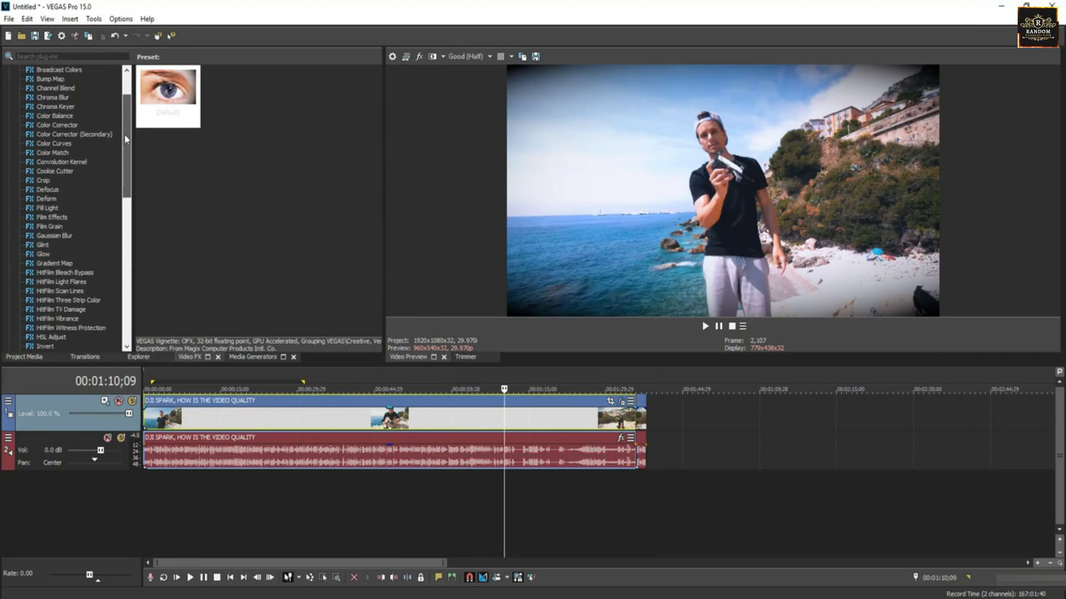
{"action": "scroll", "coordinate": [127, 136], "scroll_direction": "up", "scroll_amount": 1}
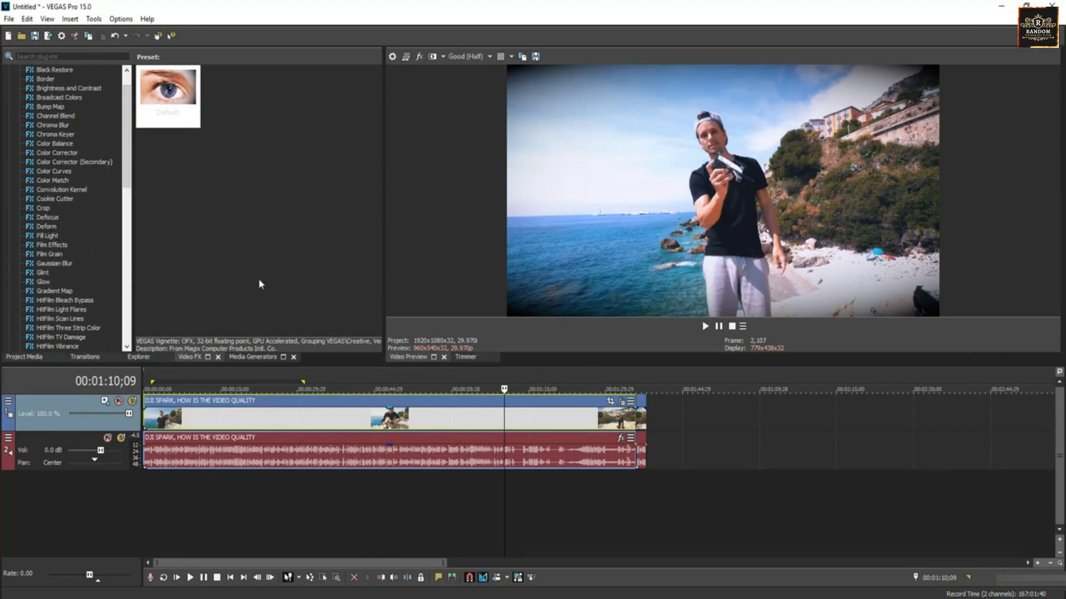